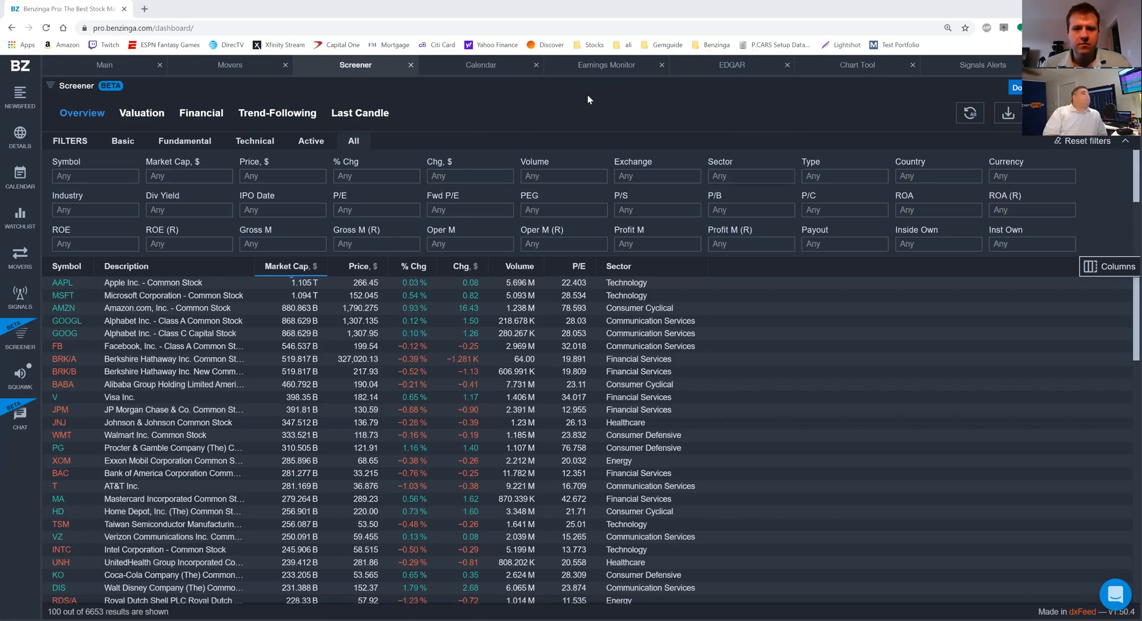
- Review the preset ranges offered by the Price filter, including its under, over, between and custom options
click(284, 177)
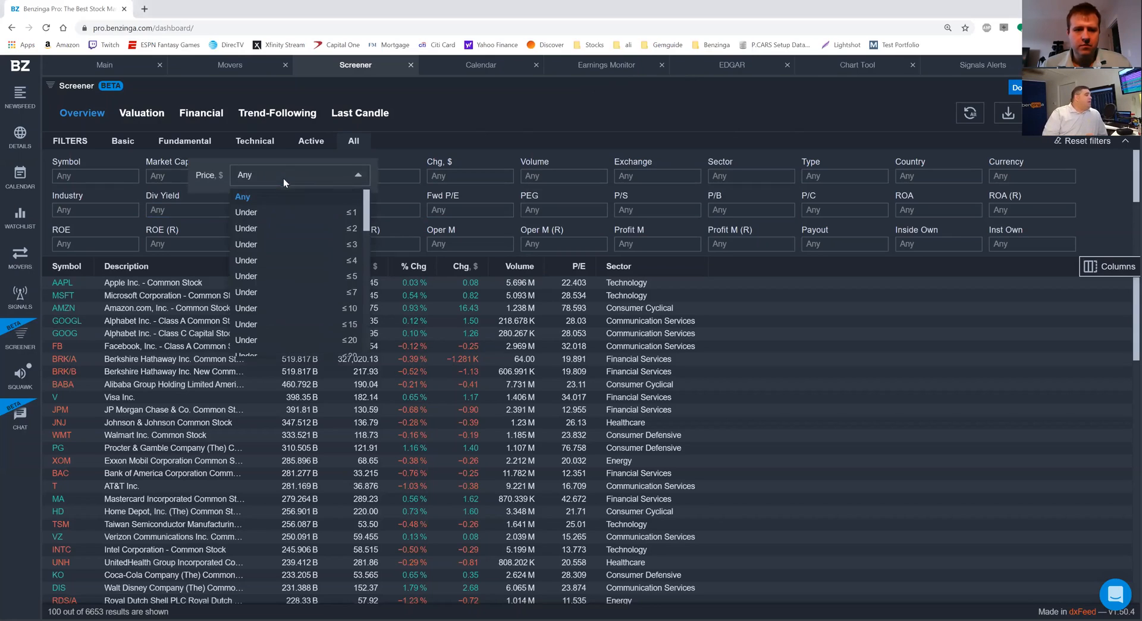
scroll(318, 245, down, 3)
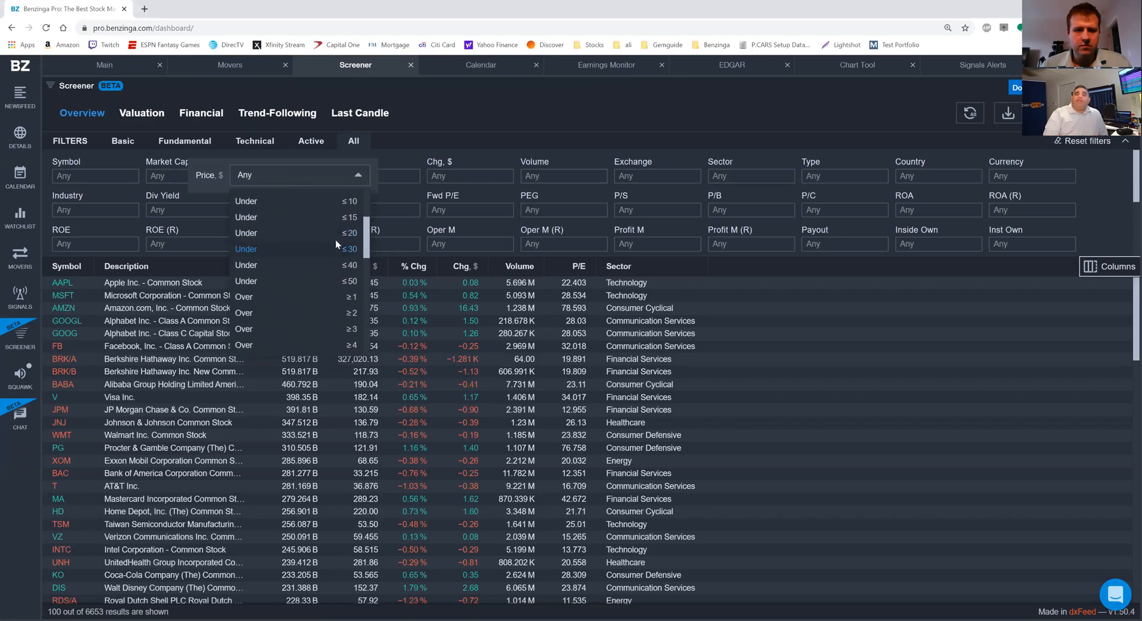
scroll(331, 244, down, 1)
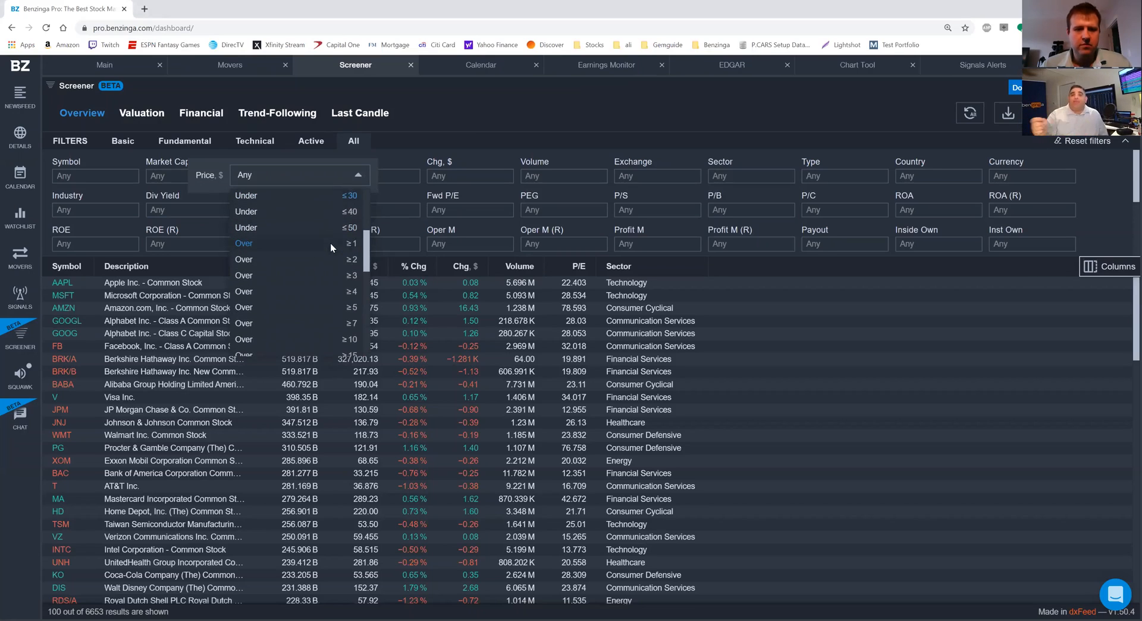
scroll(330, 244, down, 5)
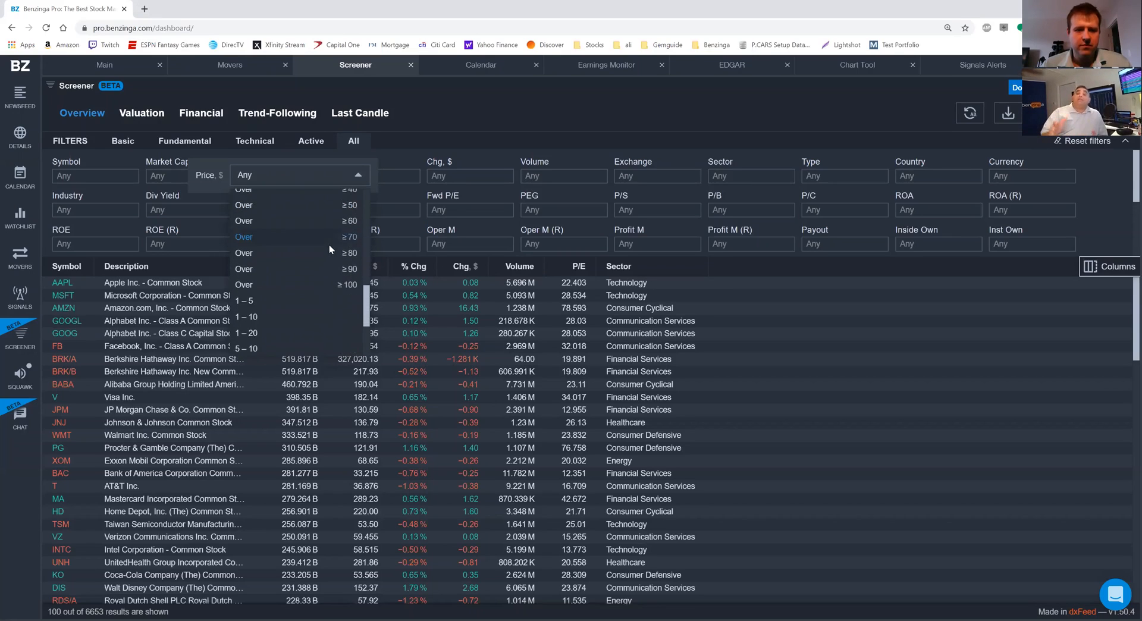
scroll(329, 245, down, 2)
scroll(330, 245, up, 2)
scroll(330, 245, down, 2)
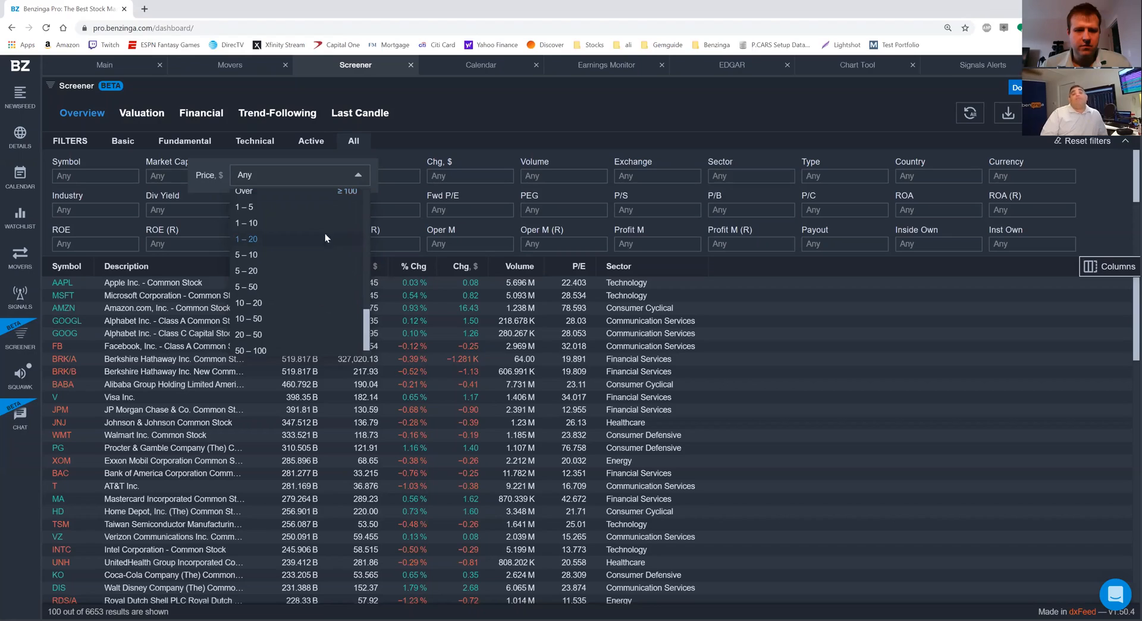
scroll(289, 257, down, 1)
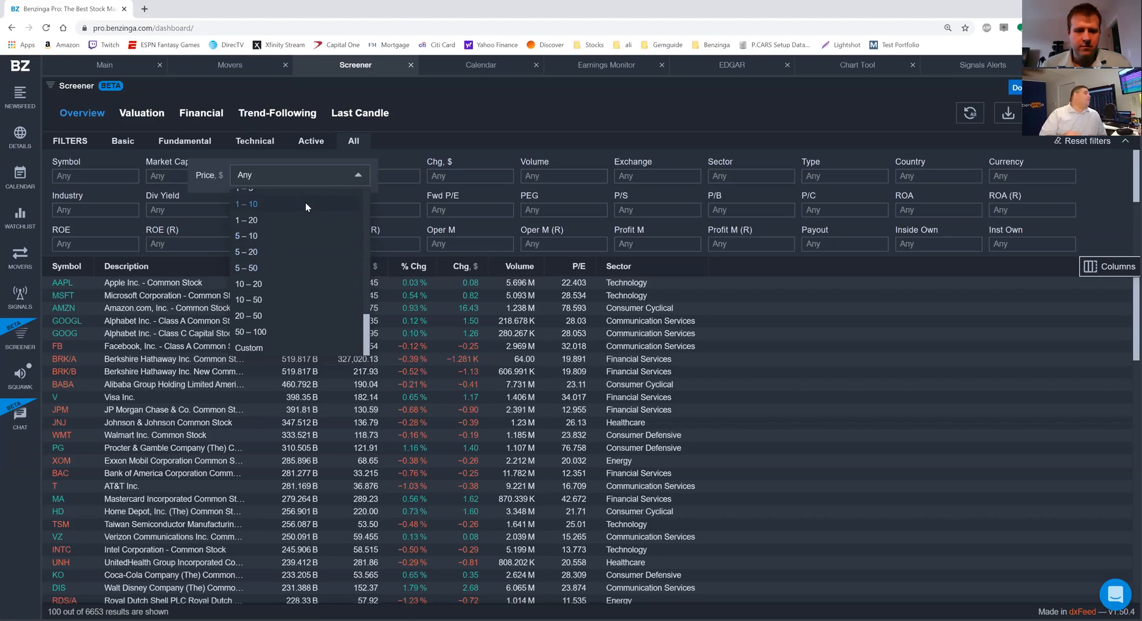
scroll(324, 252, up, 8)
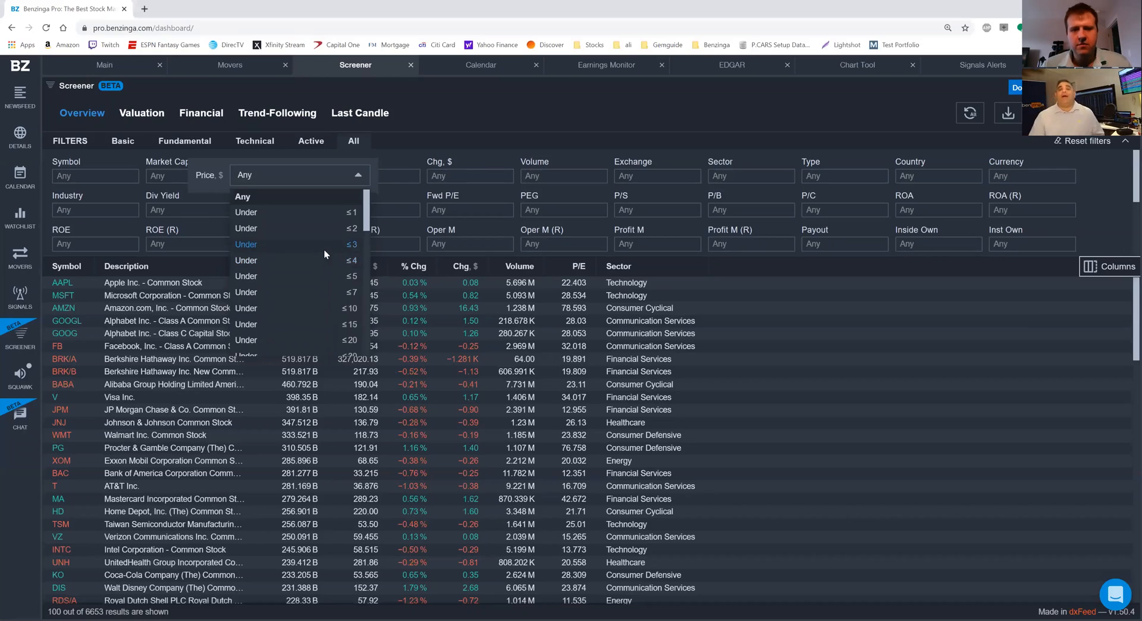
scroll(324, 252, down, 8)
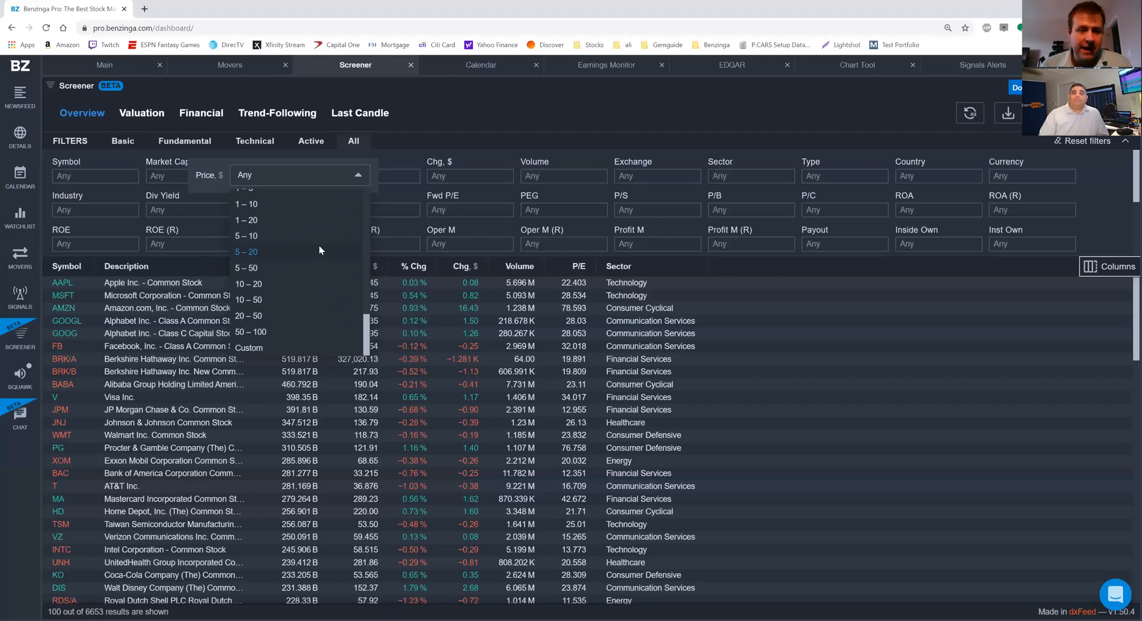
scroll(319, 247, up, 3)
scroll(300, 249, up, 3)
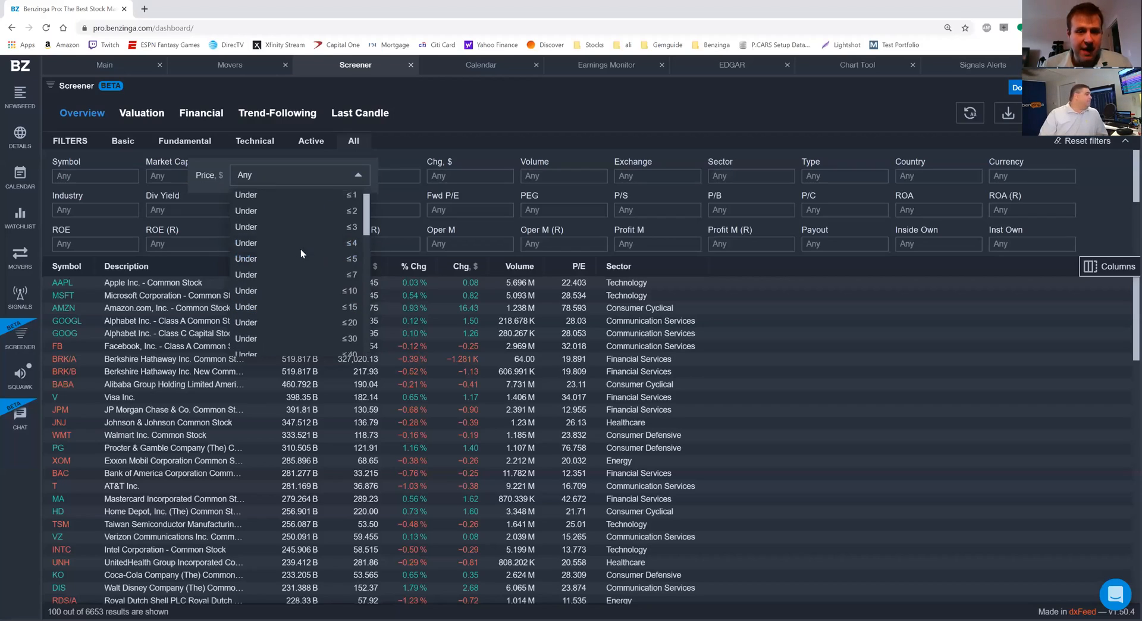
scroll(303, 245, down, 6)
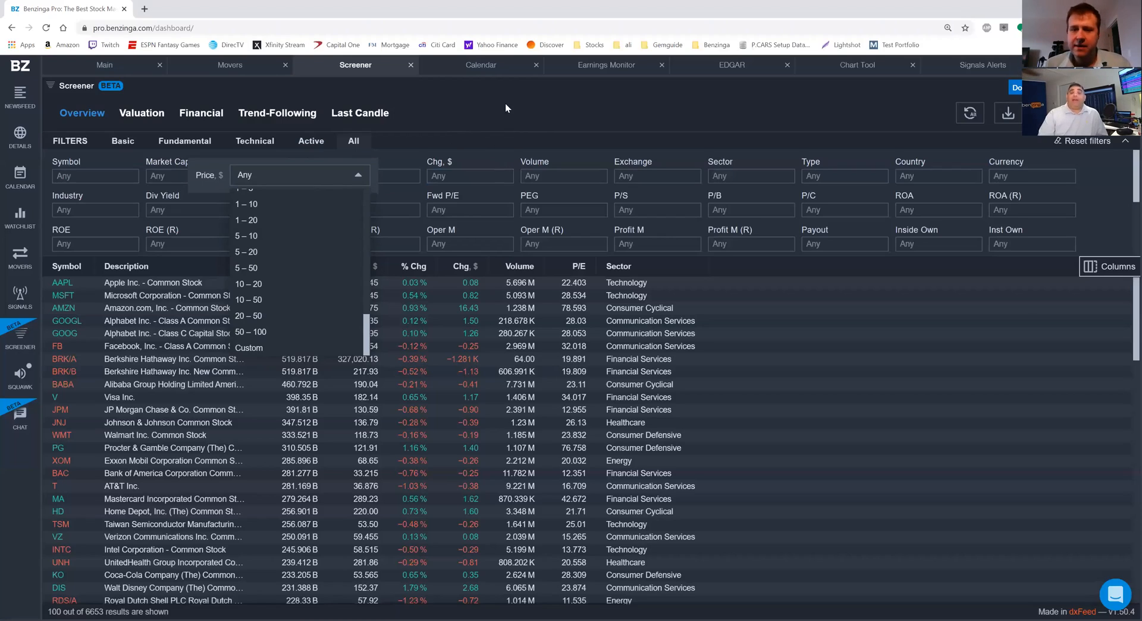
- View the preset options of the Volume filter and the Fwd P/E filter
click(548, 175)
click(547, 174)
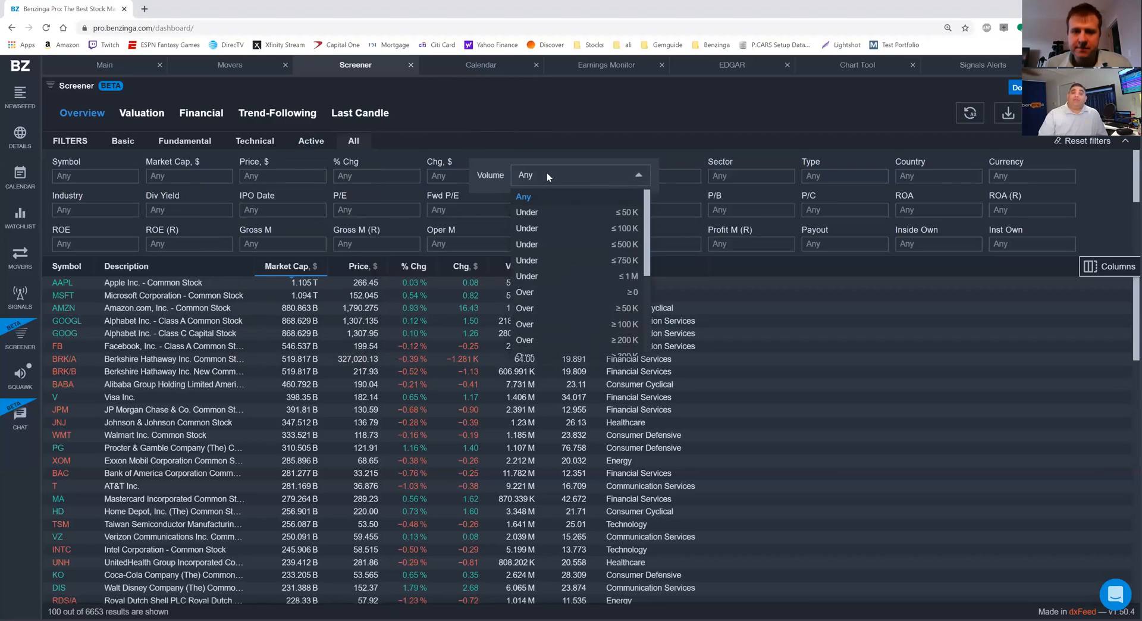
click(474, 210)
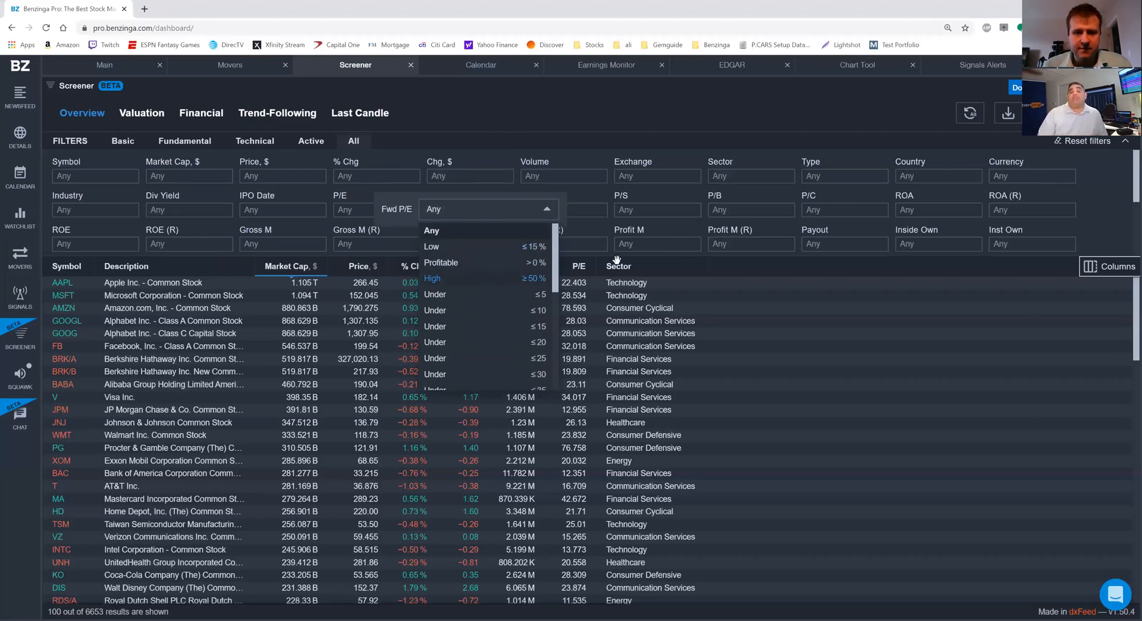
- Examine the overbought and oversold options of the RSI (14) filter and the percentage options of the Low 200D filter
scroll(858, 199, down, 3)
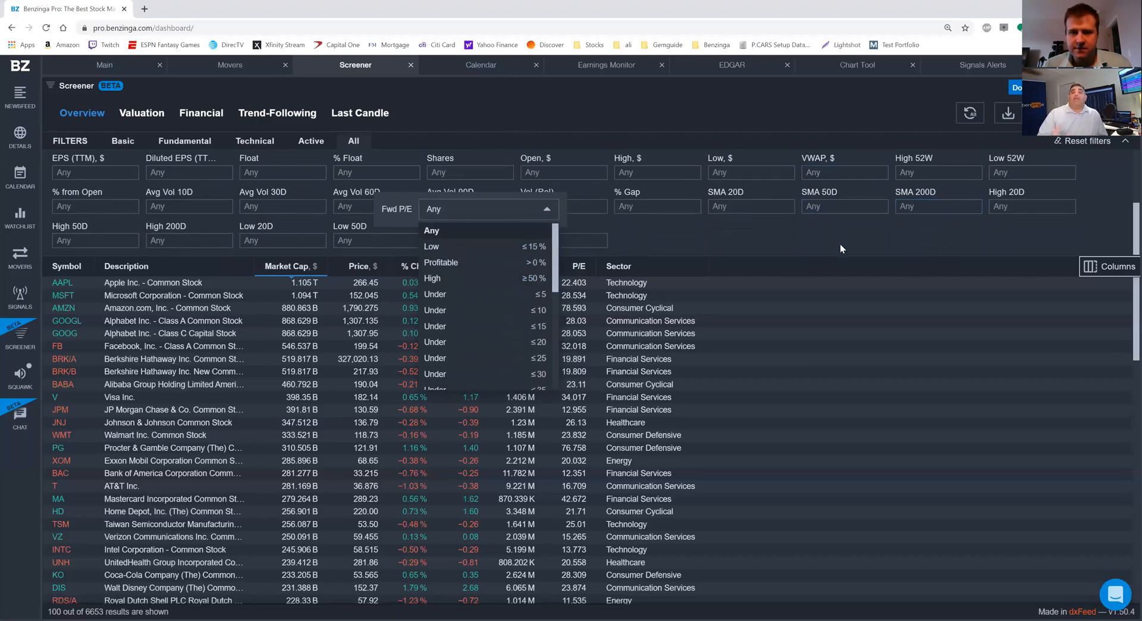
click(562, 244)
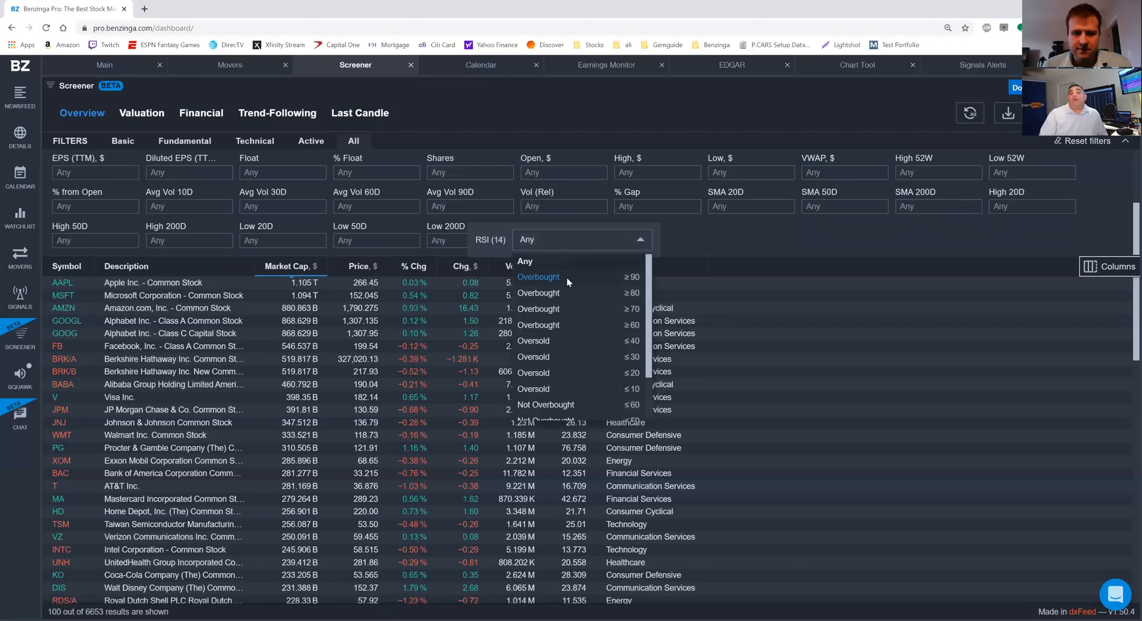
scroll(583, 328, down, 2)
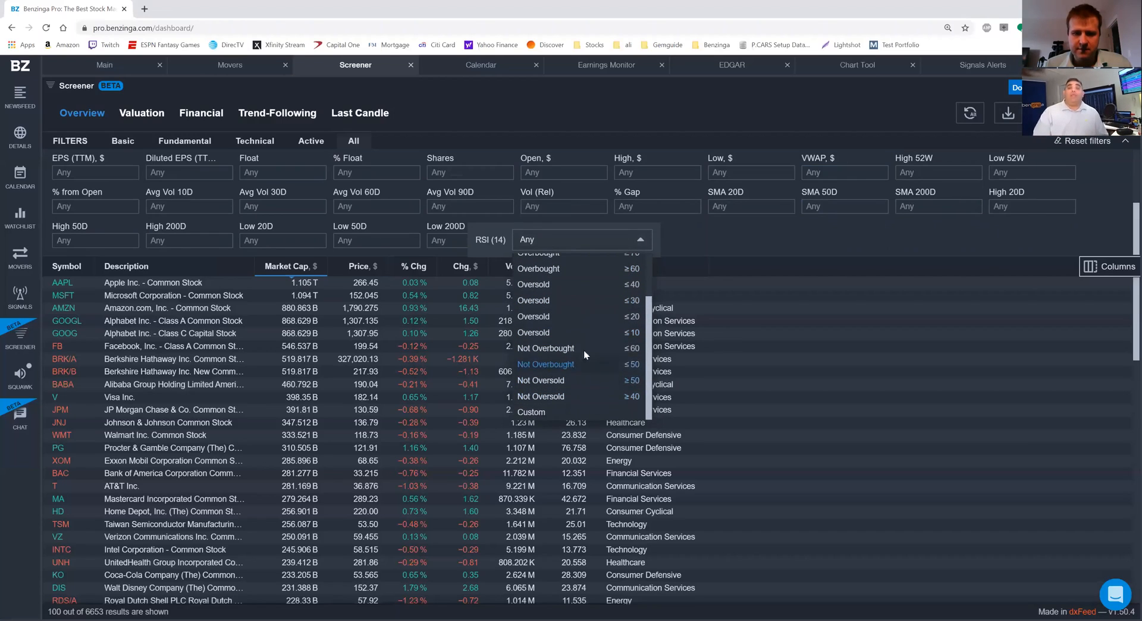
scroll(584, 340, up, 2)
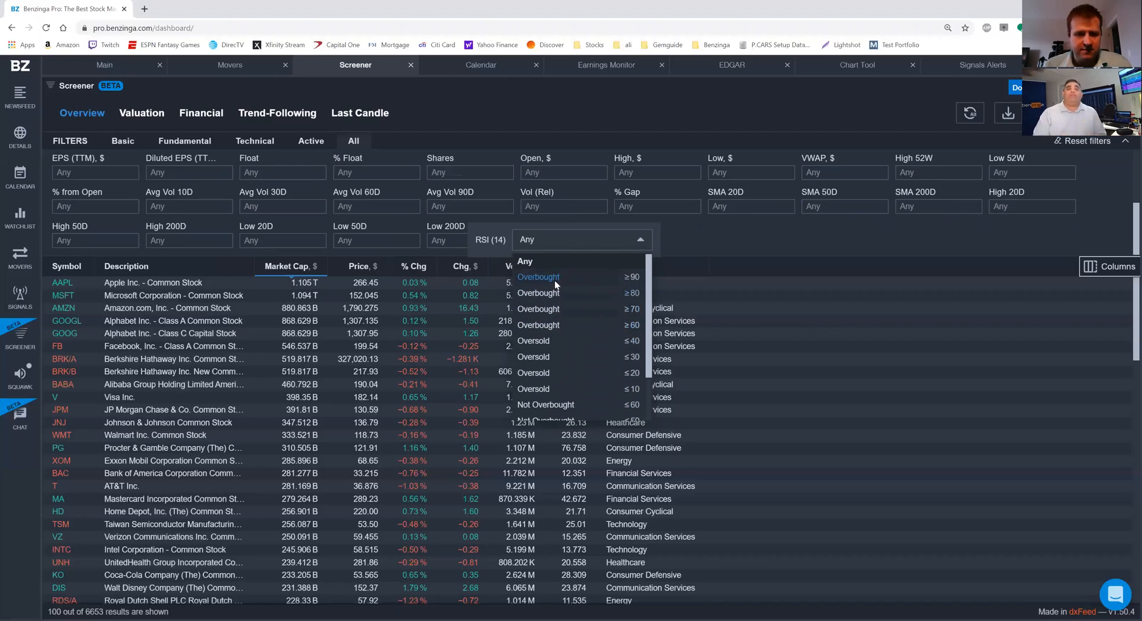
click(457, 247)
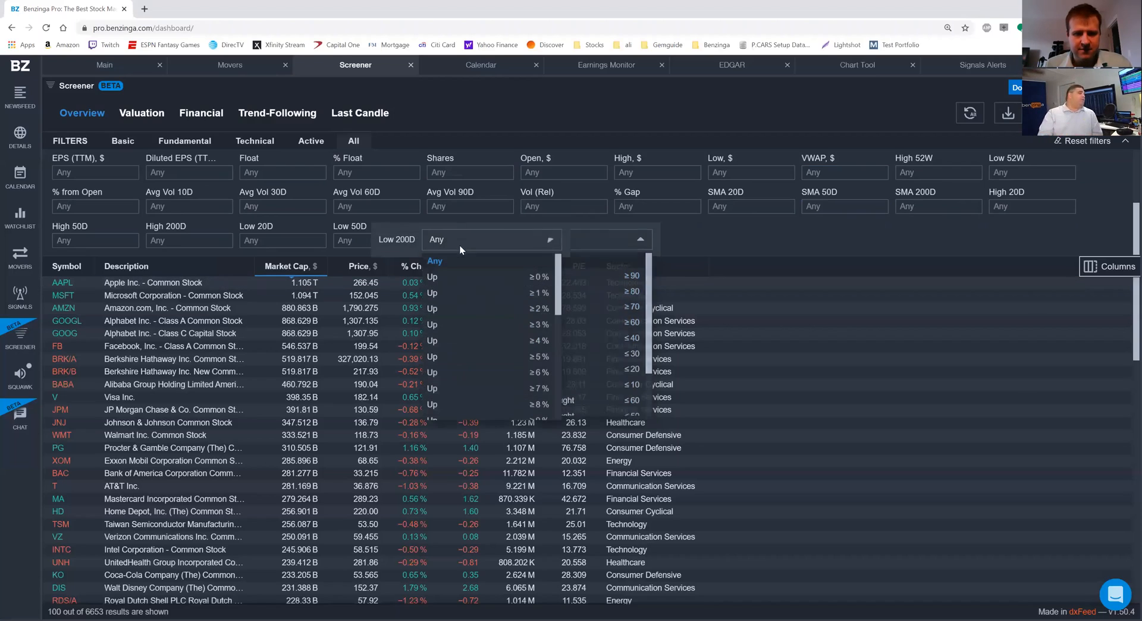
scroll(468, 295, down, 8)
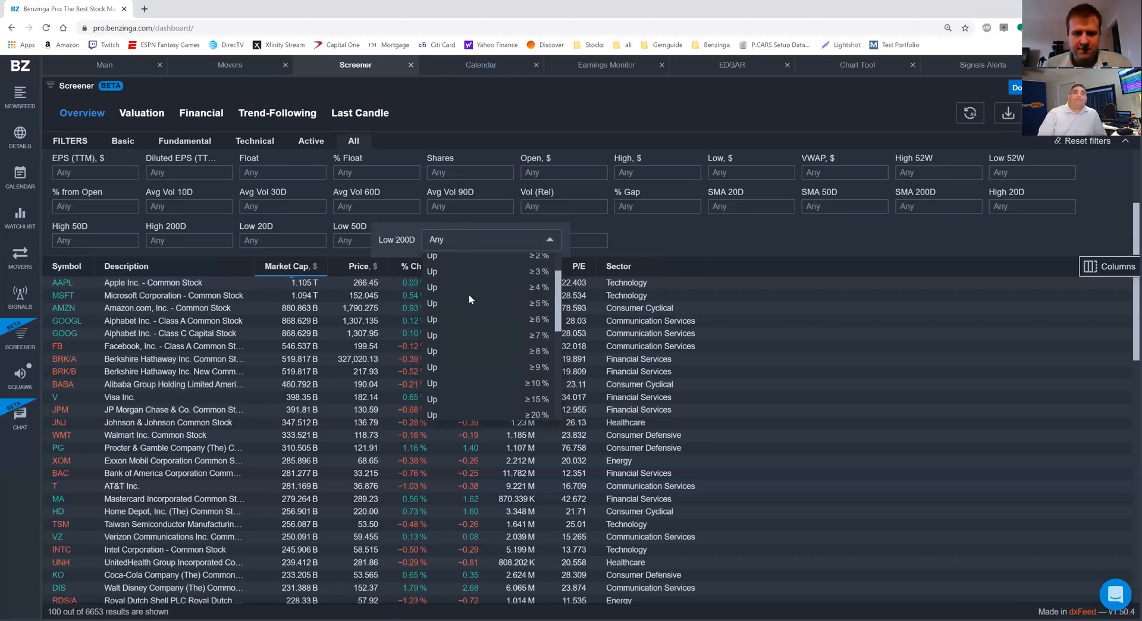
scroll(470, 295, up, 10)
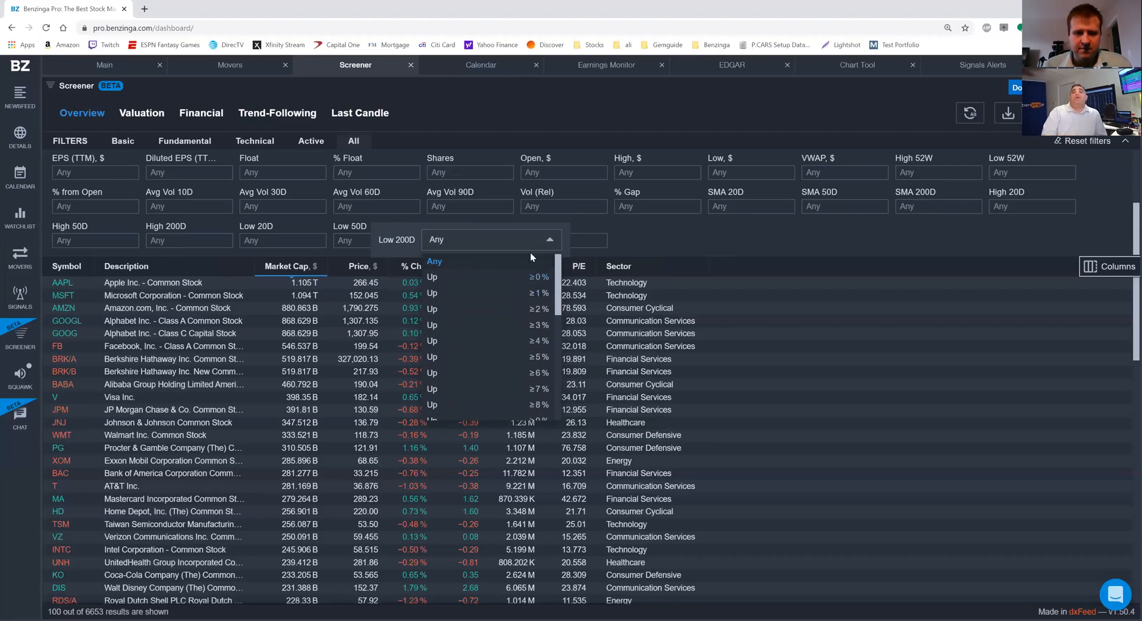
click(644, 237)
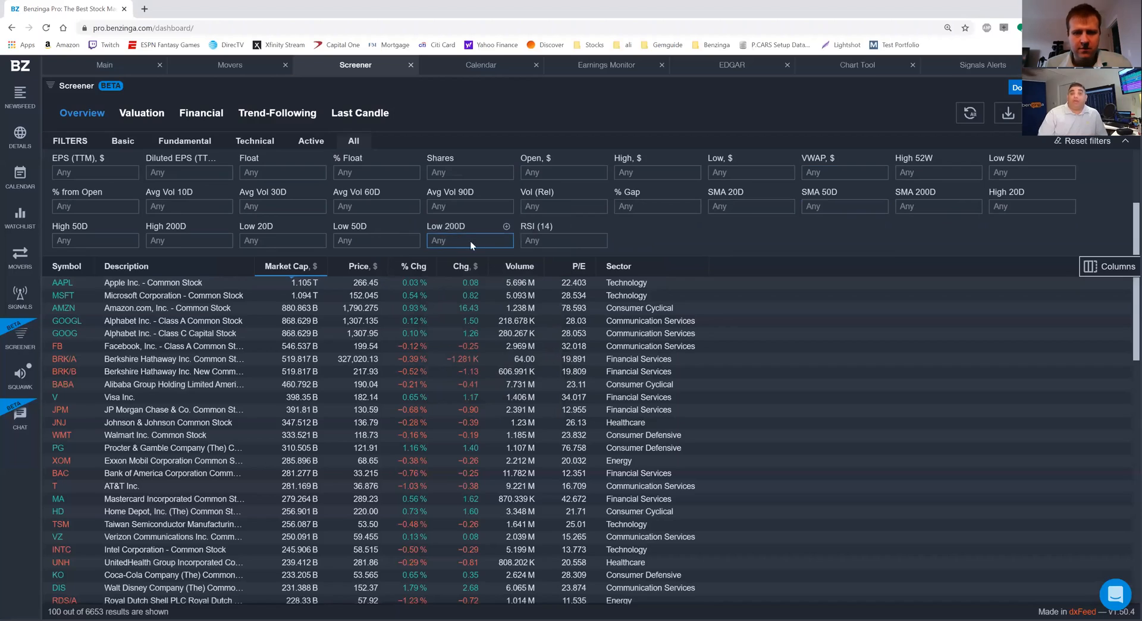
- Review the time ranges offered by the IPO Date filter and close its list without choosing one
scroll(460, 213, up, 5)
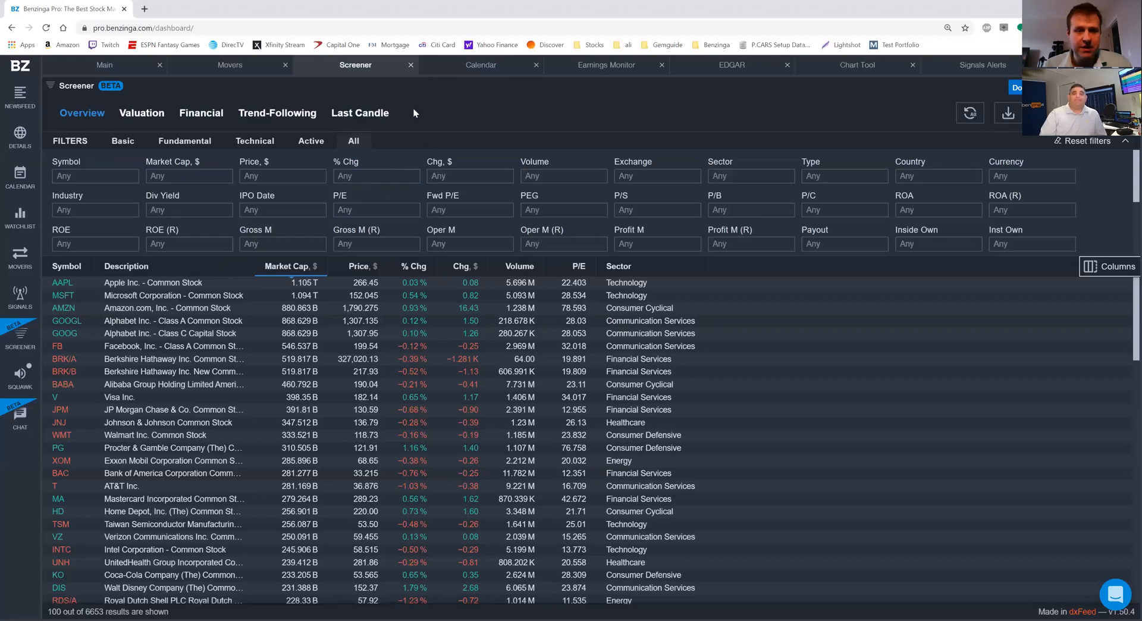
click(297, 212)
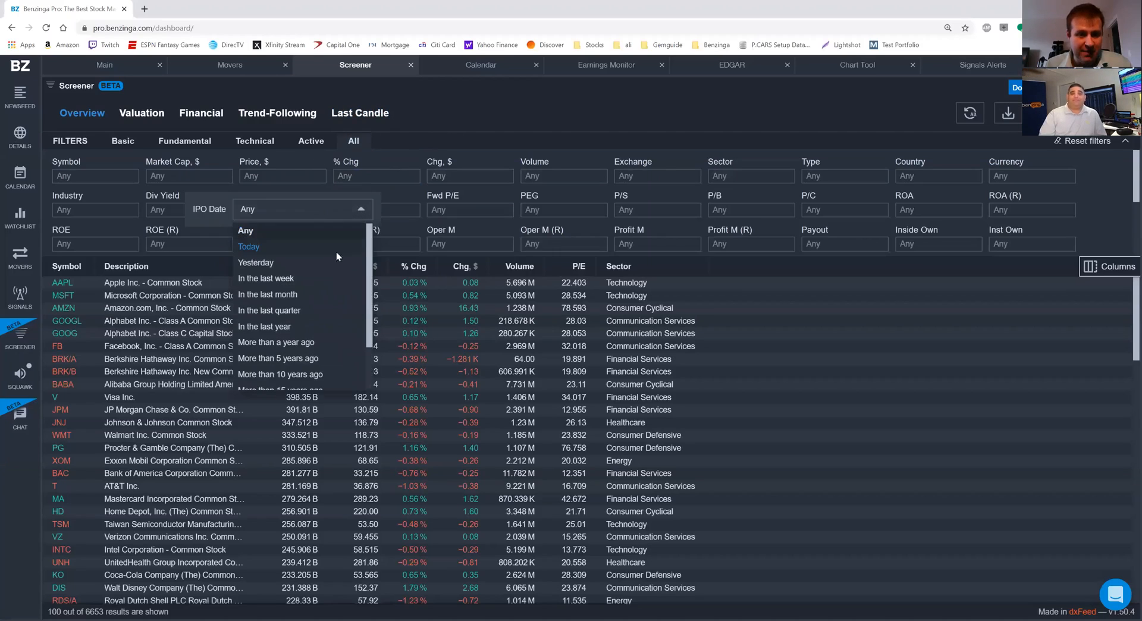
scroll(342, 273, down, 2)
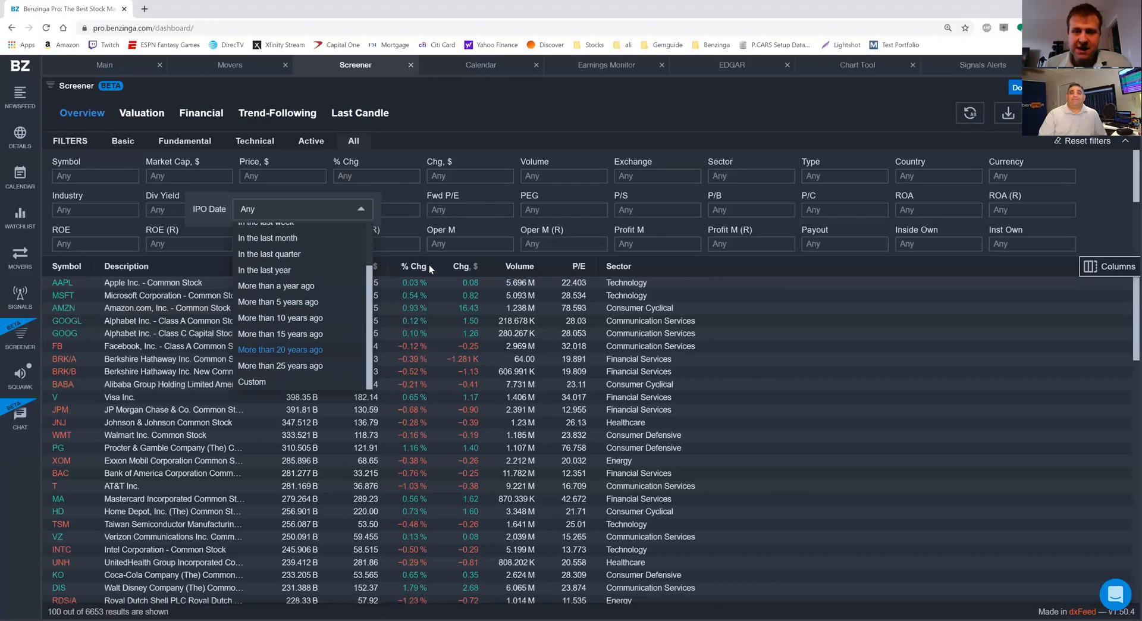
click(556, 130)
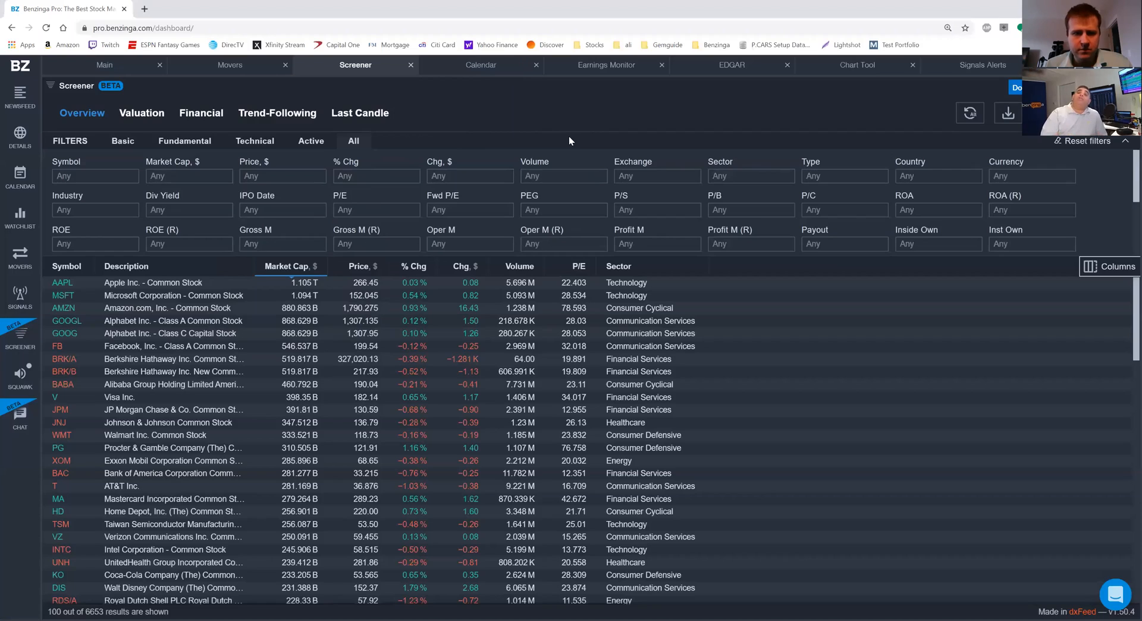
- Filter the stocks to a Float of Under ≤ 1 M, and clear the Float filter again
scroll(539, 187, down, 5)
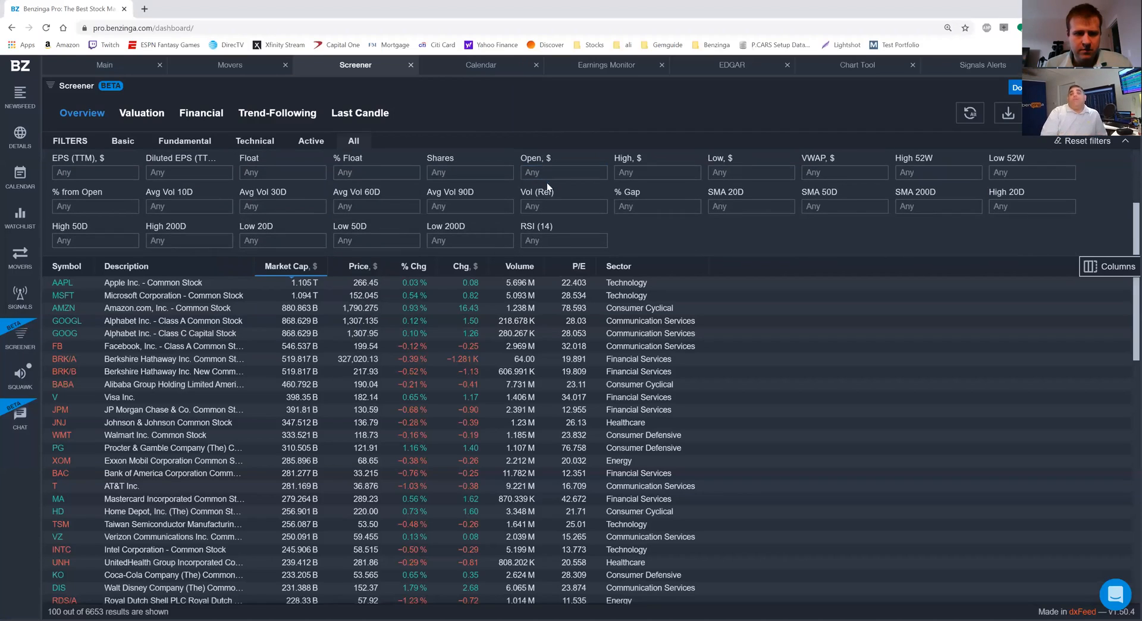
scroll(391, 187, up, 2)
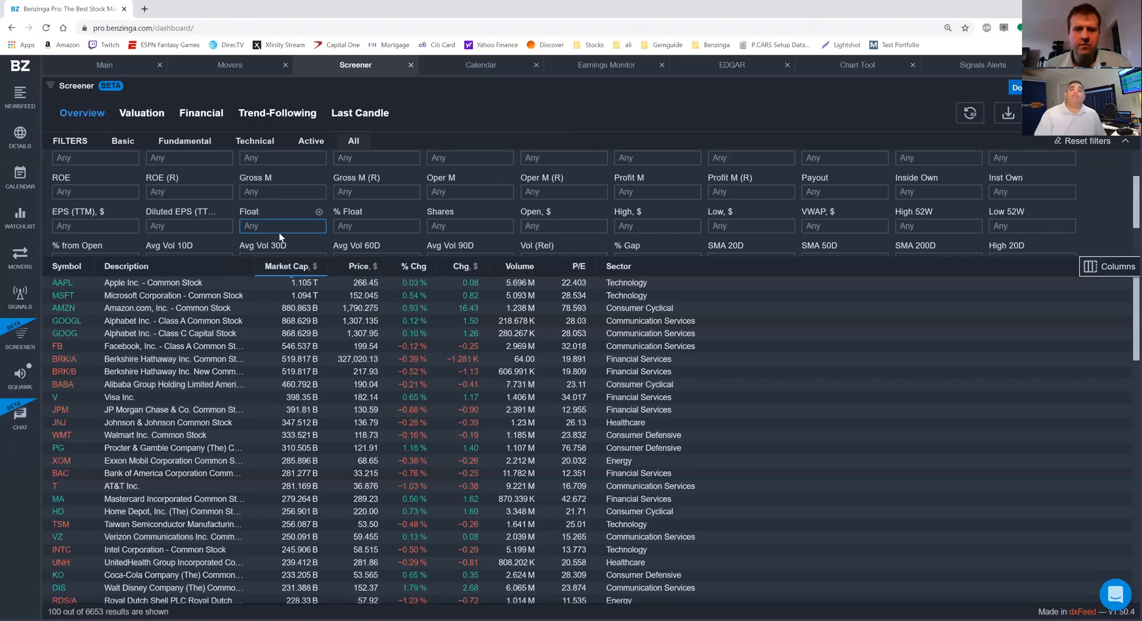
click(286, 226)
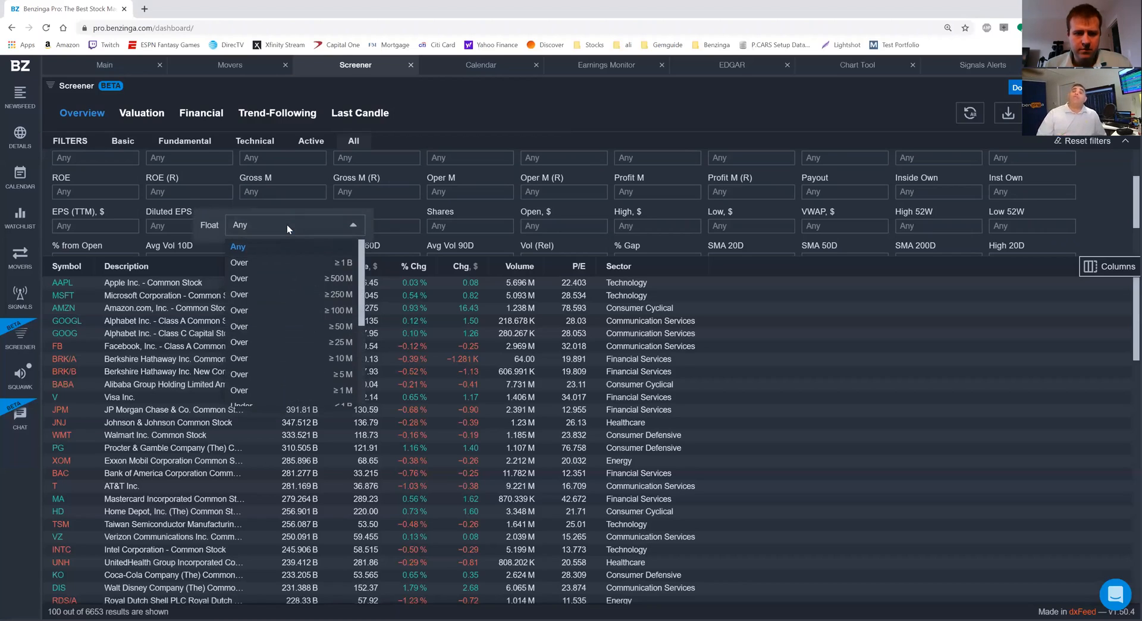
scroll(322, 283, down, 1)
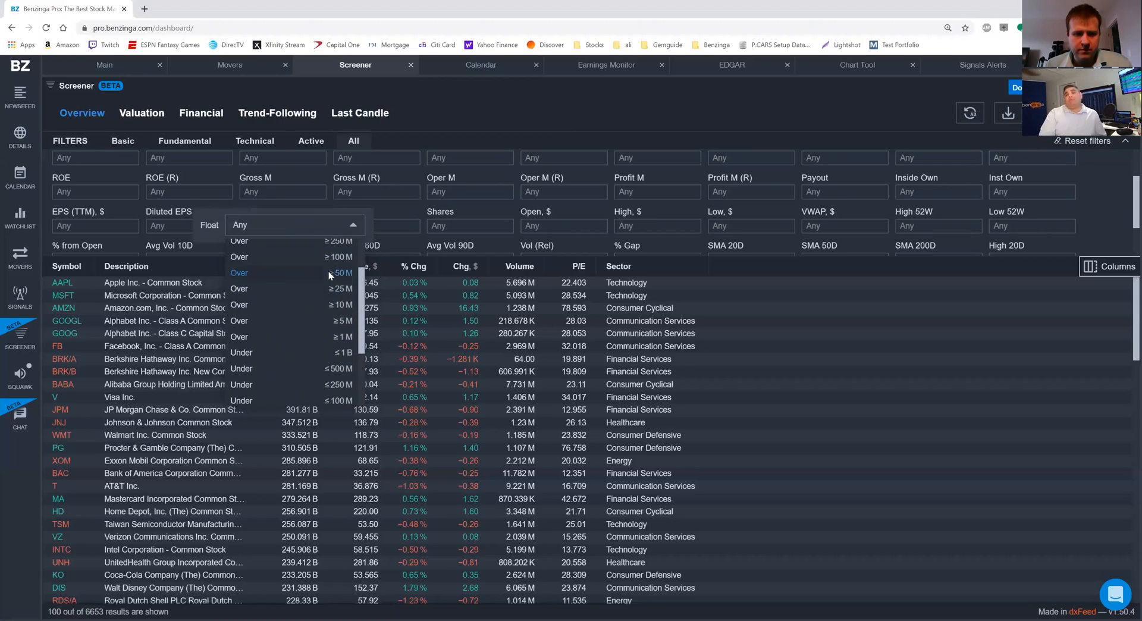
scroll(326, 263, down, 1)
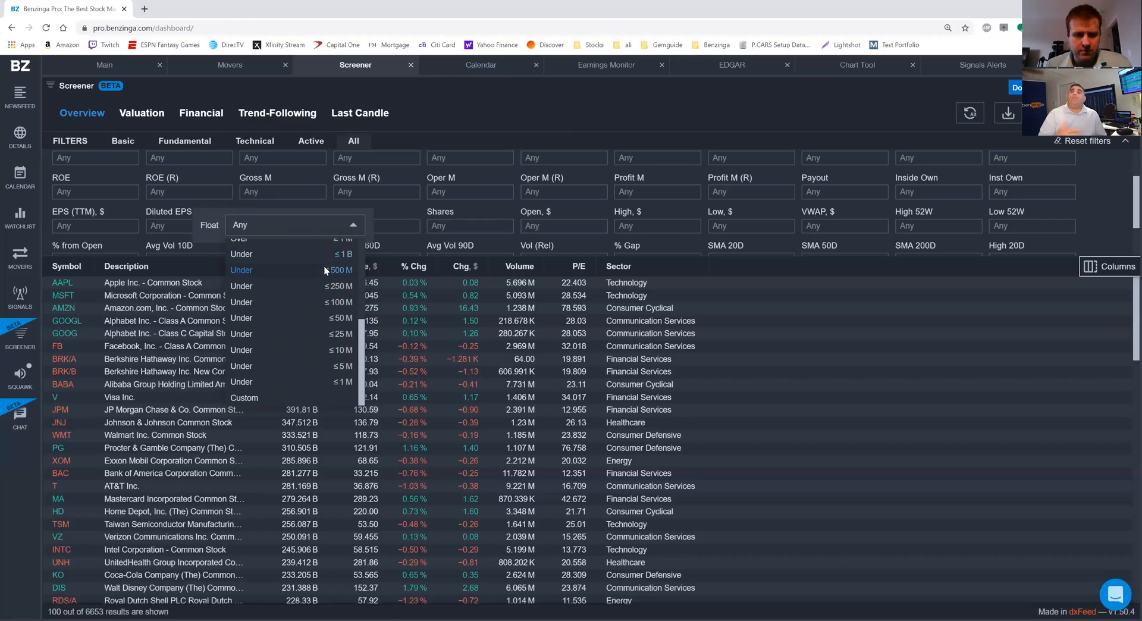
scroll(325, 262, down, 1)
scroll(326, 250, down, 1)
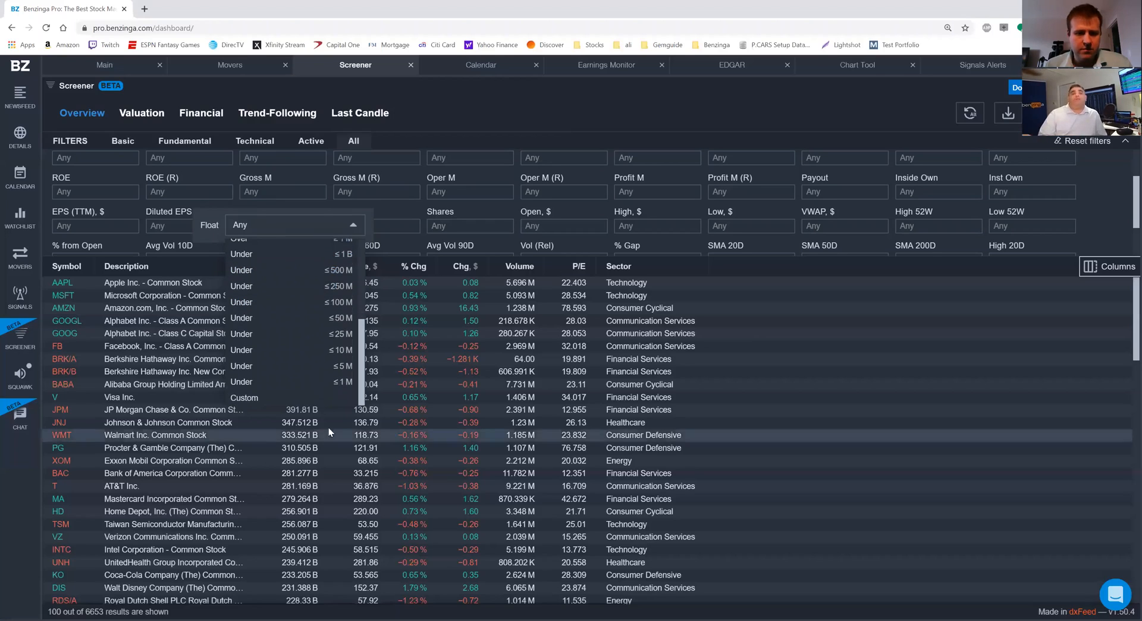
click(332, 385)
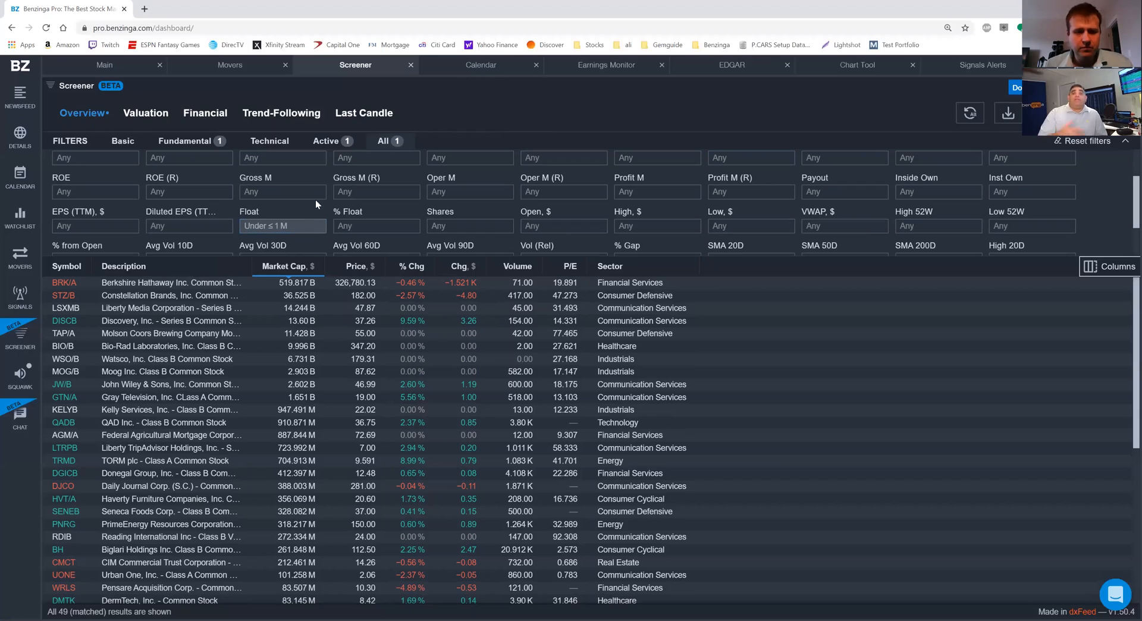
click(320, 226)
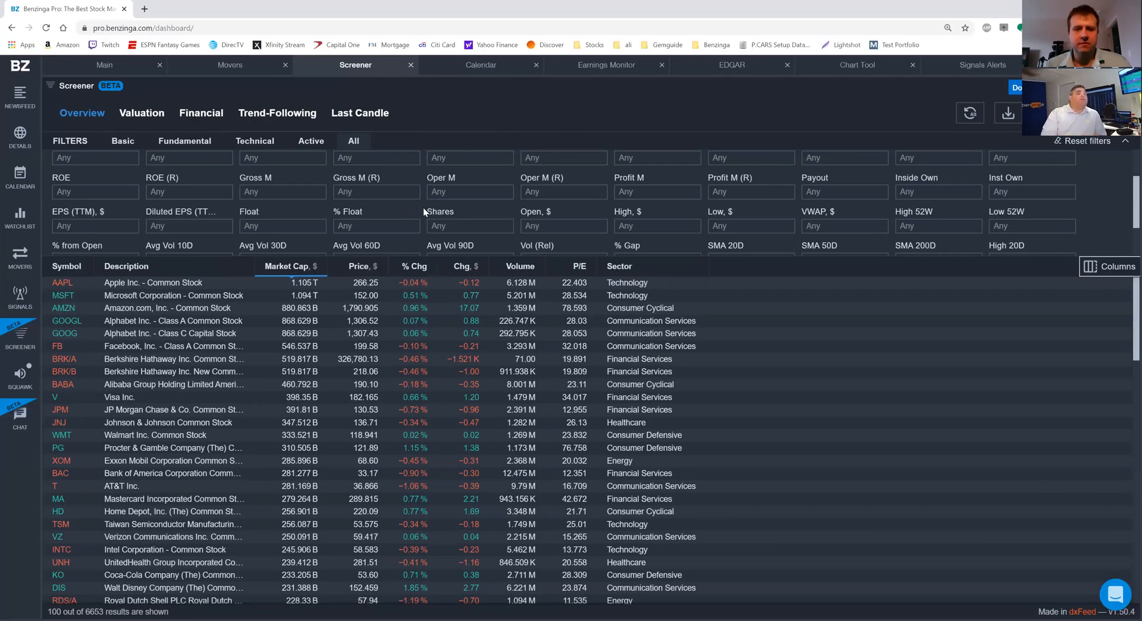
- Filter the stocks to the Real Estate sector
scroll(424, 206, down, 1)
scroll(424, 206, up, 2)
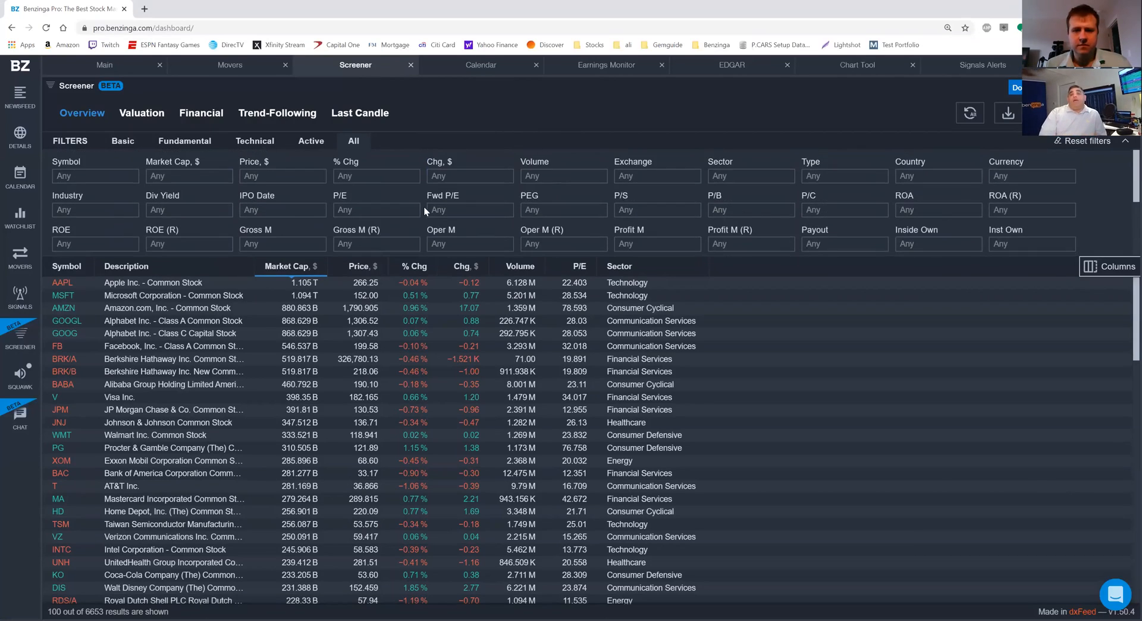
click(734, 176)
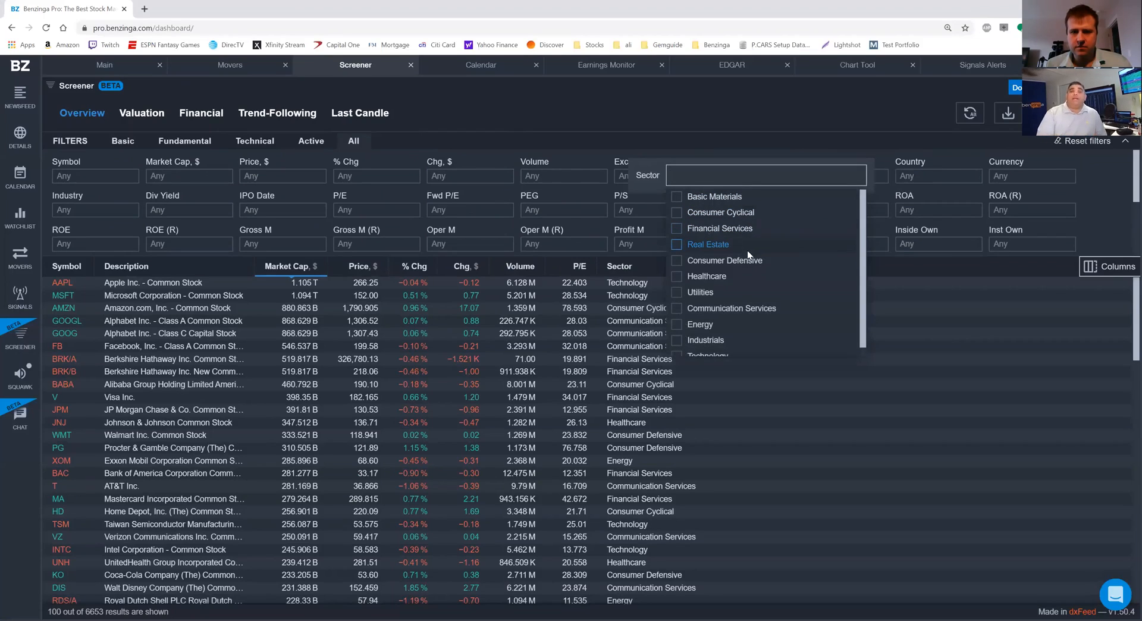
scroll(747, 252, down, 1)
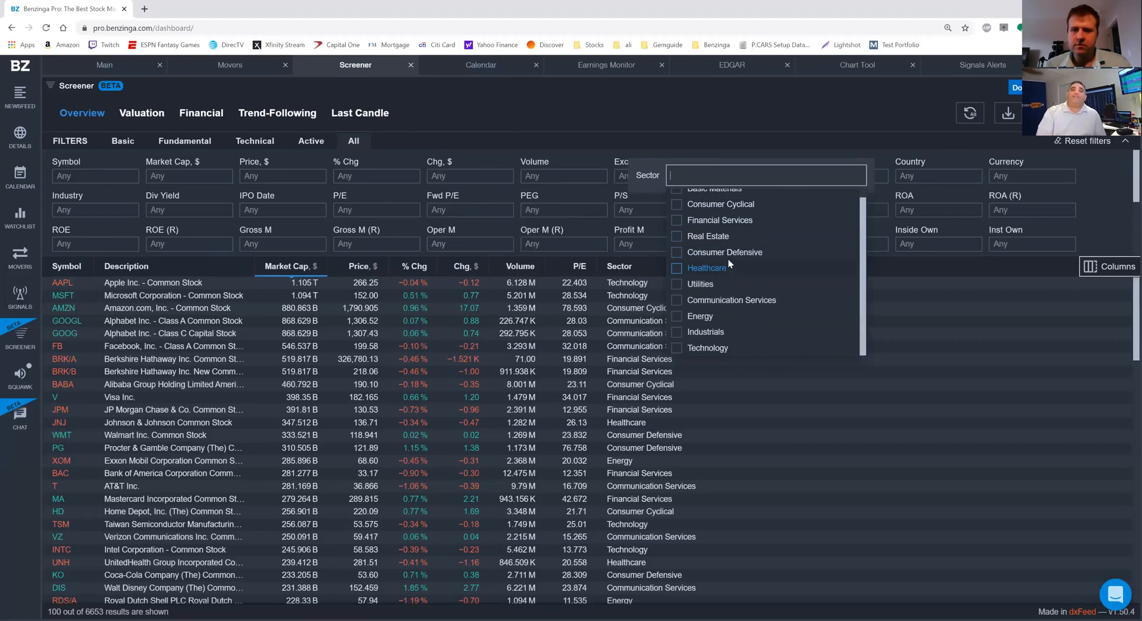
scroll(726, 250, up, 1)
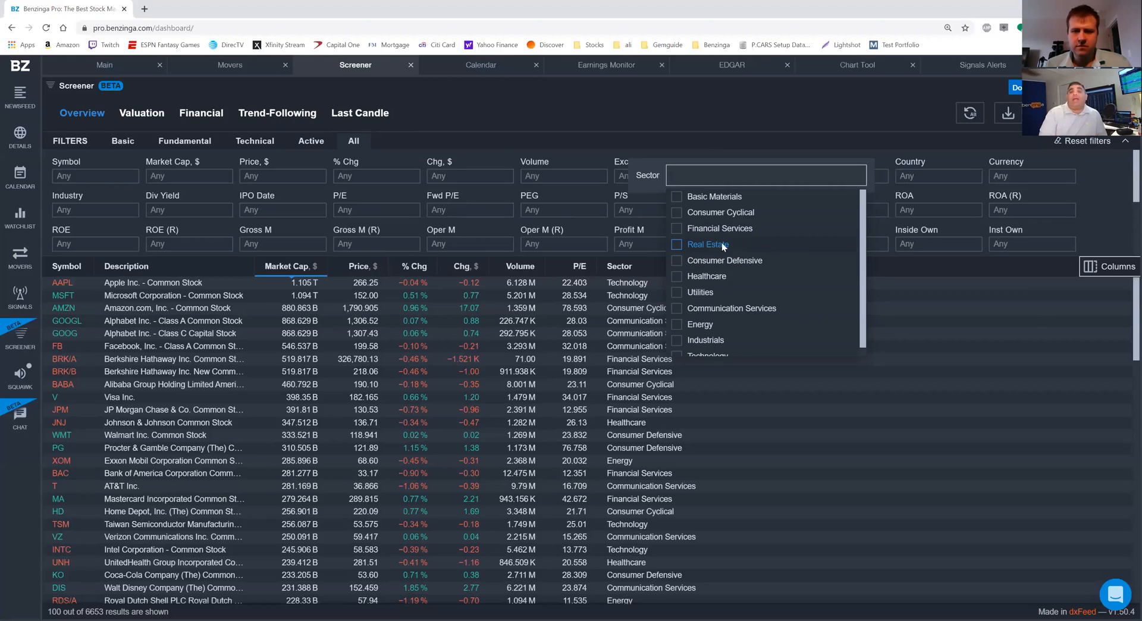
click(677, 245)
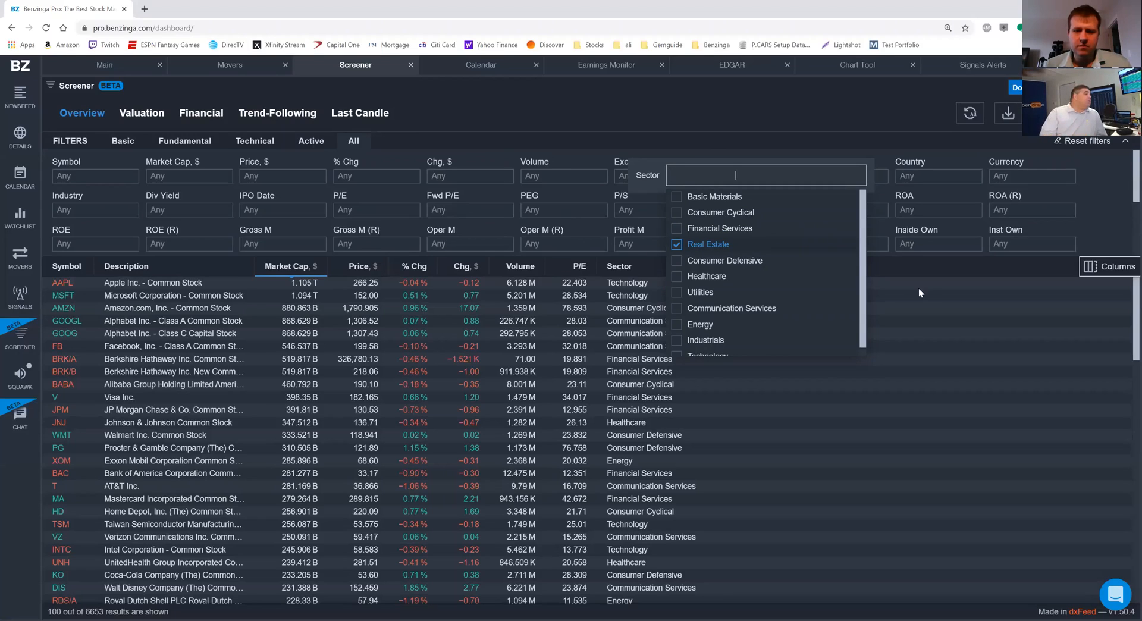
click(807, 123)
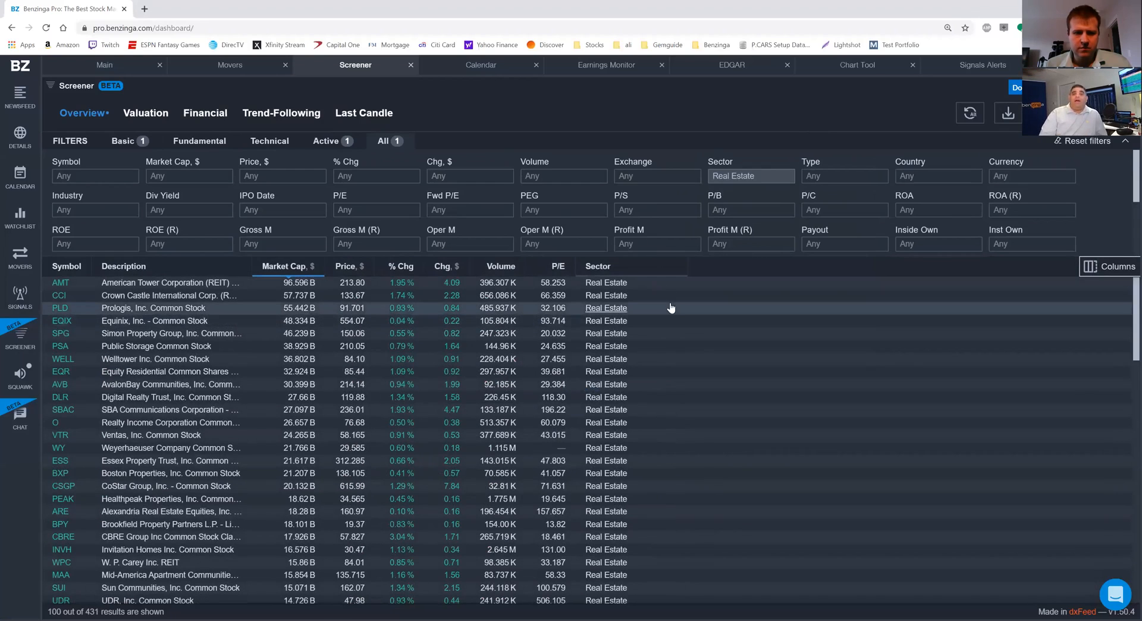
- Look through the list of Real Estate stocks from the largest market cap to the end of the loaded results
scroll(666, 339, down, 2)
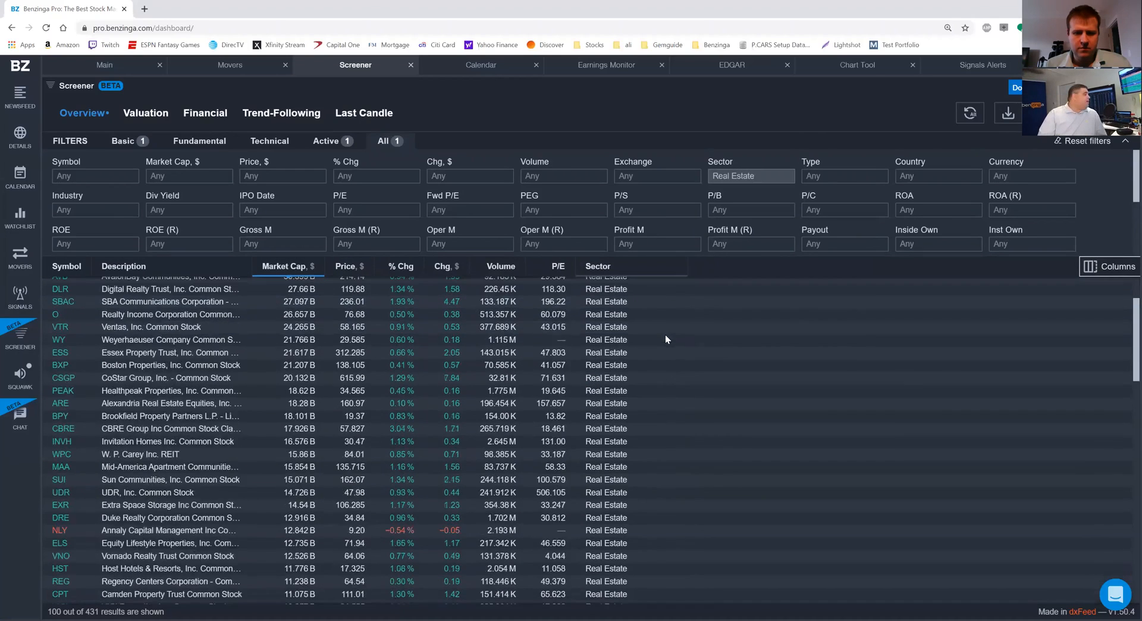
scroll(666, 339, down, 5)
scroll(667, 340, down, 3)
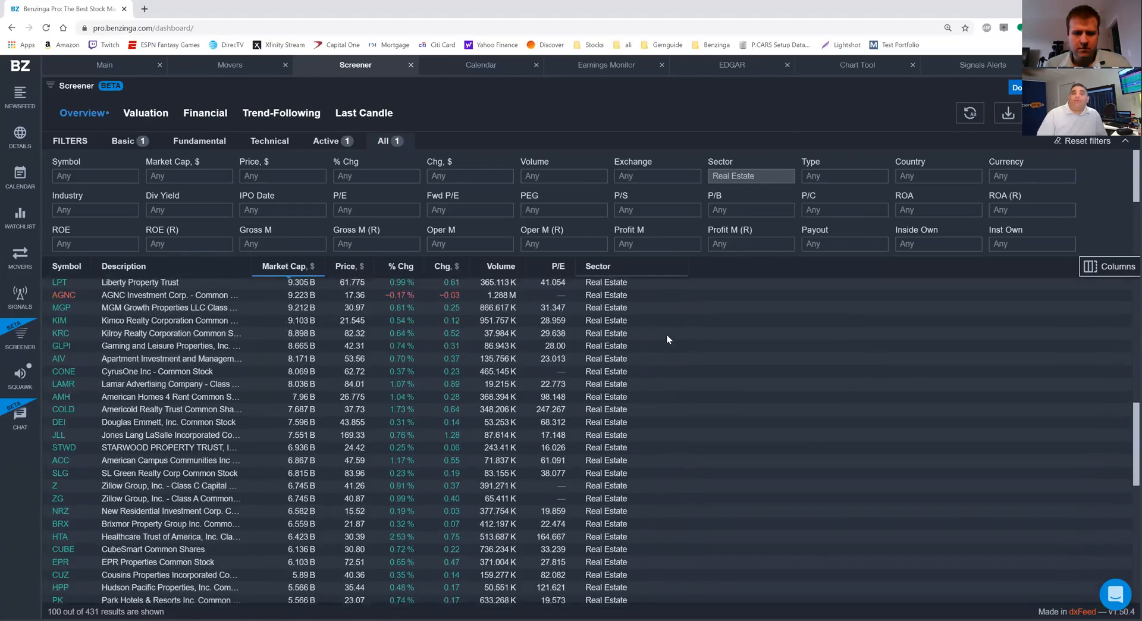
scroll(666, 337, down, 10)
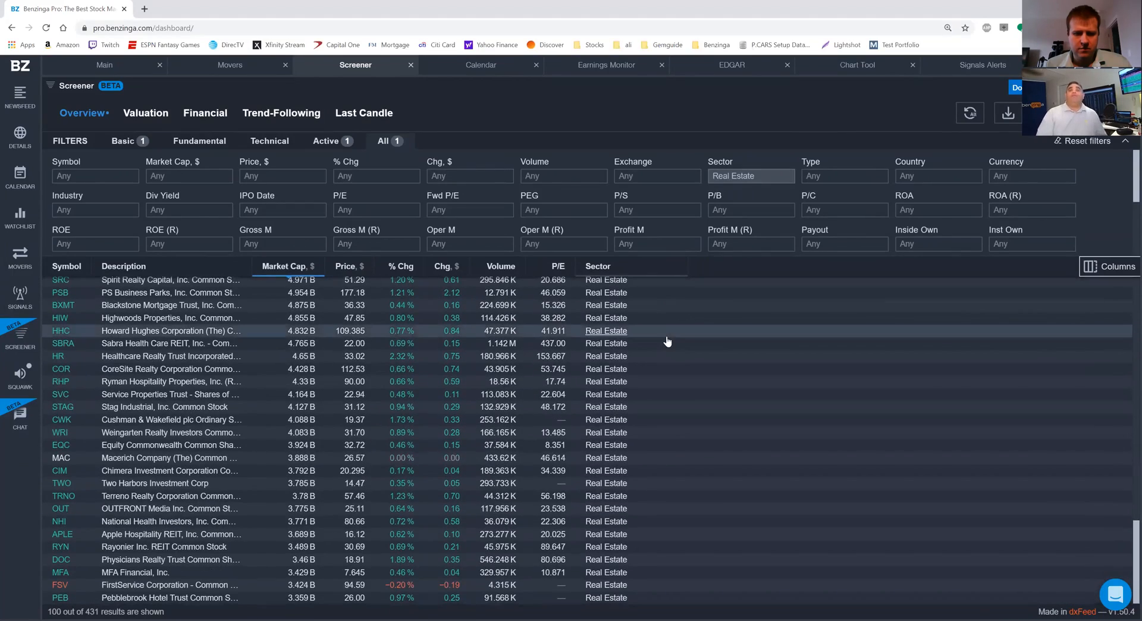
scroll(666, 339, up, 20)
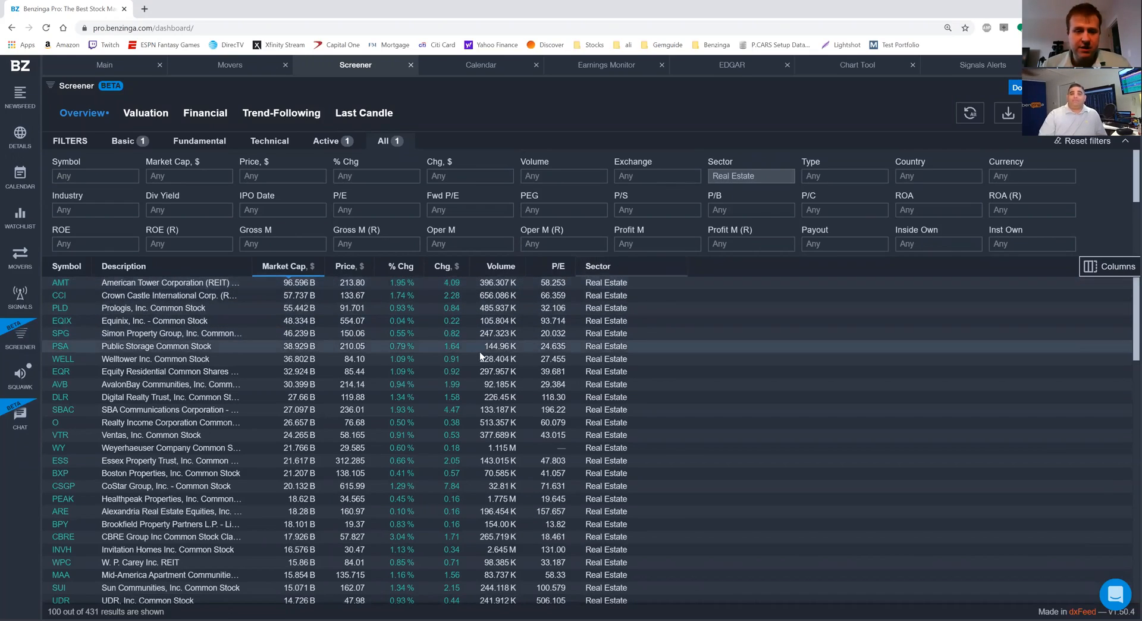
scroll(80, 324, down, 3)
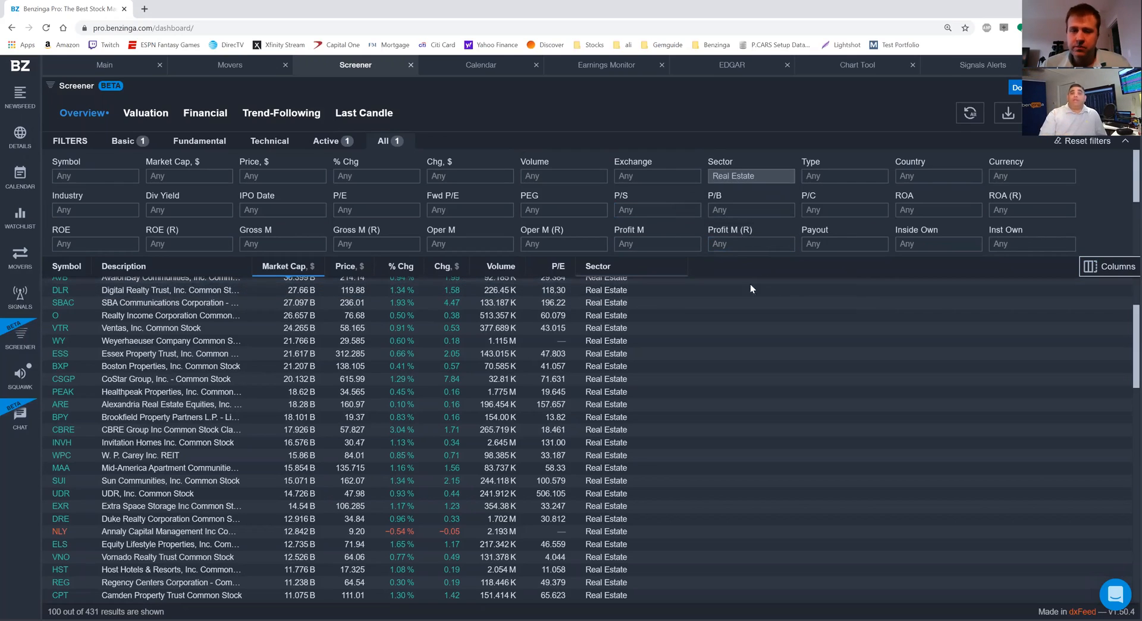
scroll(751, 302, up, 3)
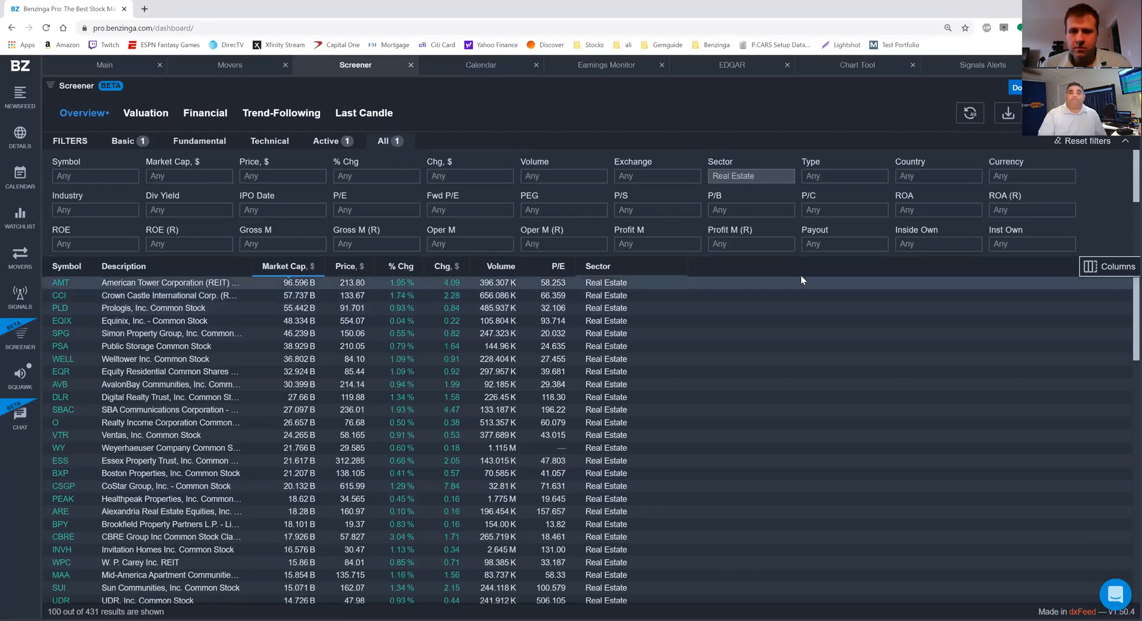
- Add a Volume filter of Over ≥ 750 K to the Real Estate stocks and sort the results by % Chg
scroll(610, 214, down, 3)
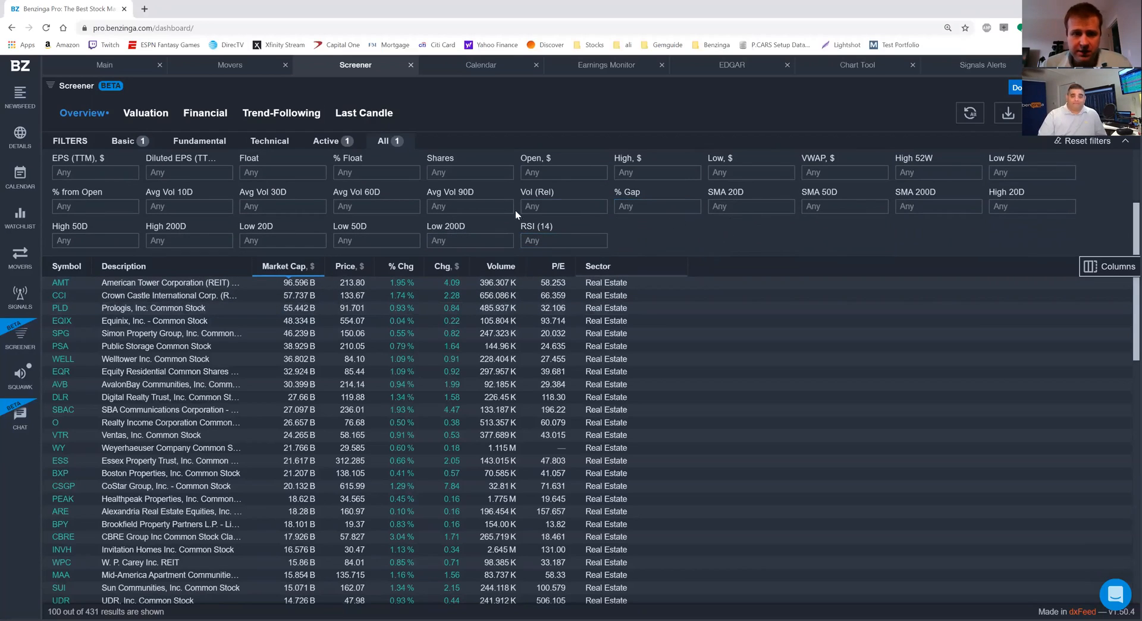
scroll(387, 223, up, 3)
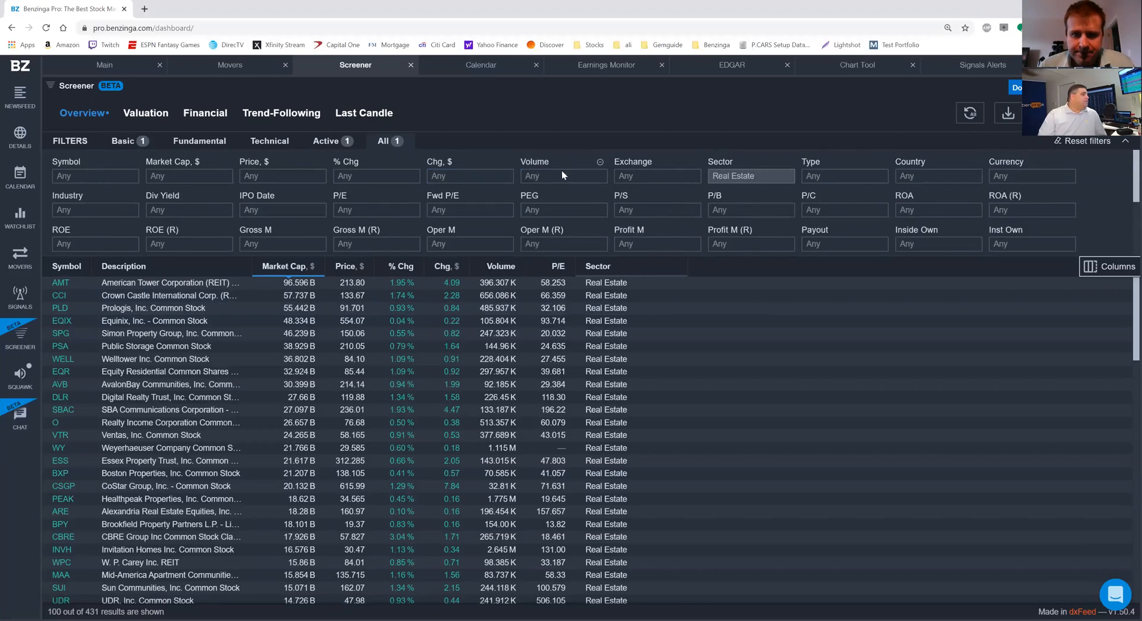
click(578, 187)
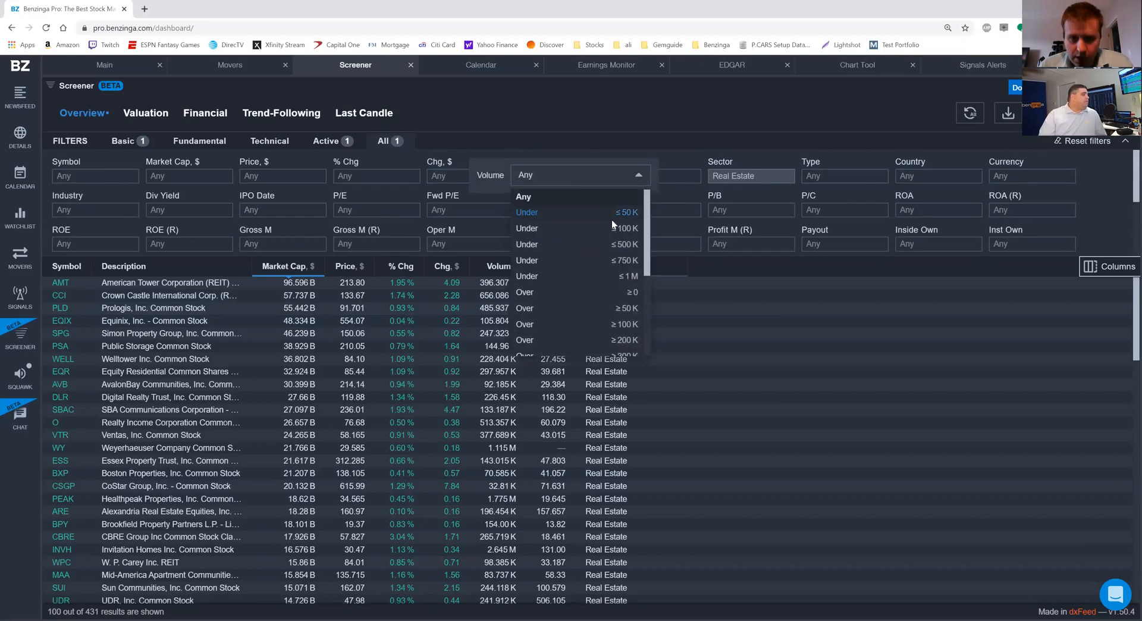
scroll(611, 220, down, 2)
scroll(597, 215, down, 2)
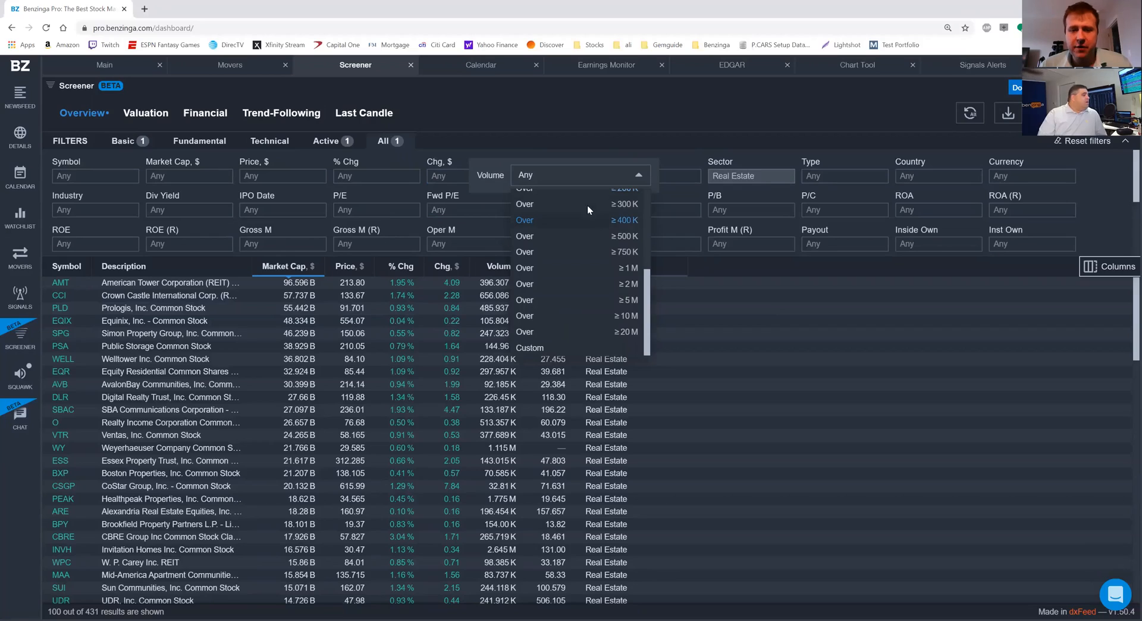
scroll(584, 211, up, 4)
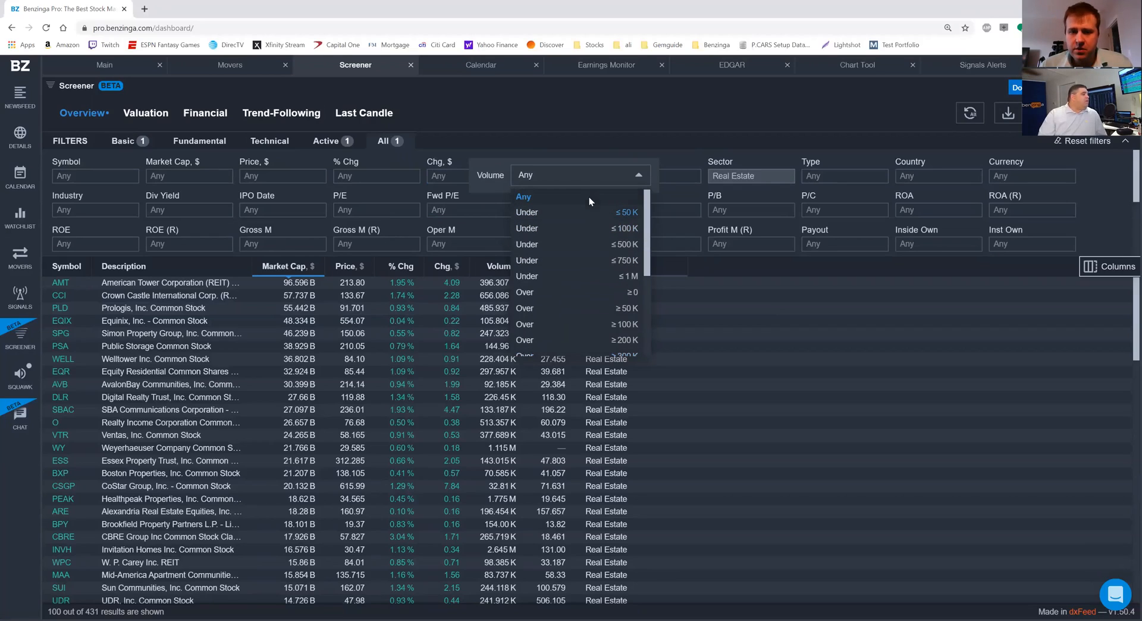
scroll(591, 208, down, 4)
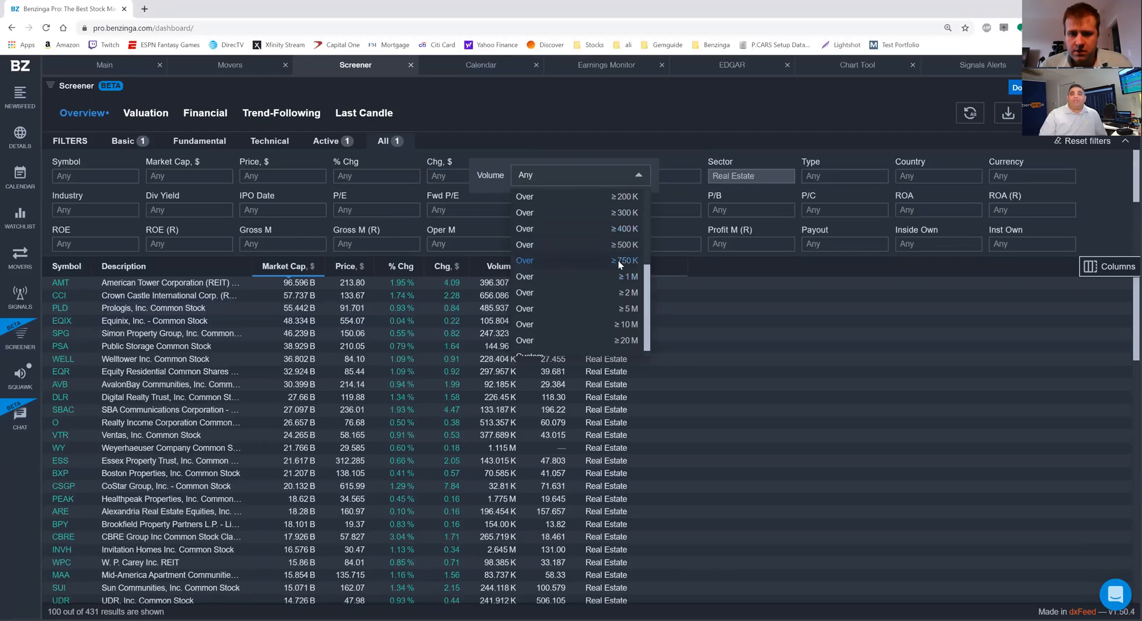
click(618, 260)
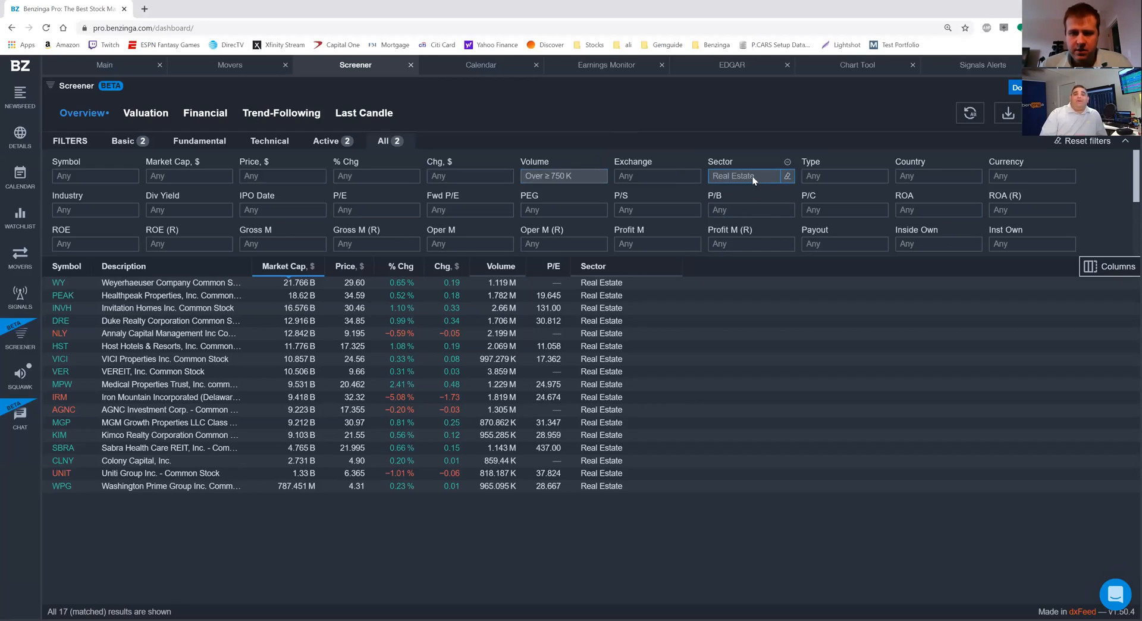
click(405, 267)
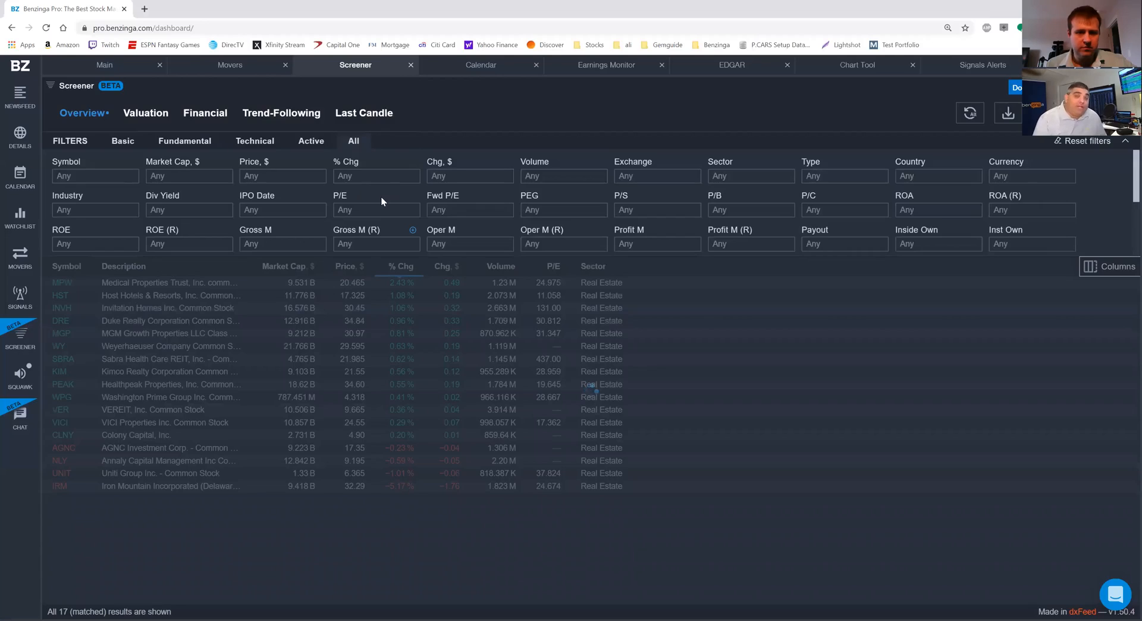
- Filter the stocks to a % Gap of Up ≥ 5 %
scroll(386, 199, down, 1)
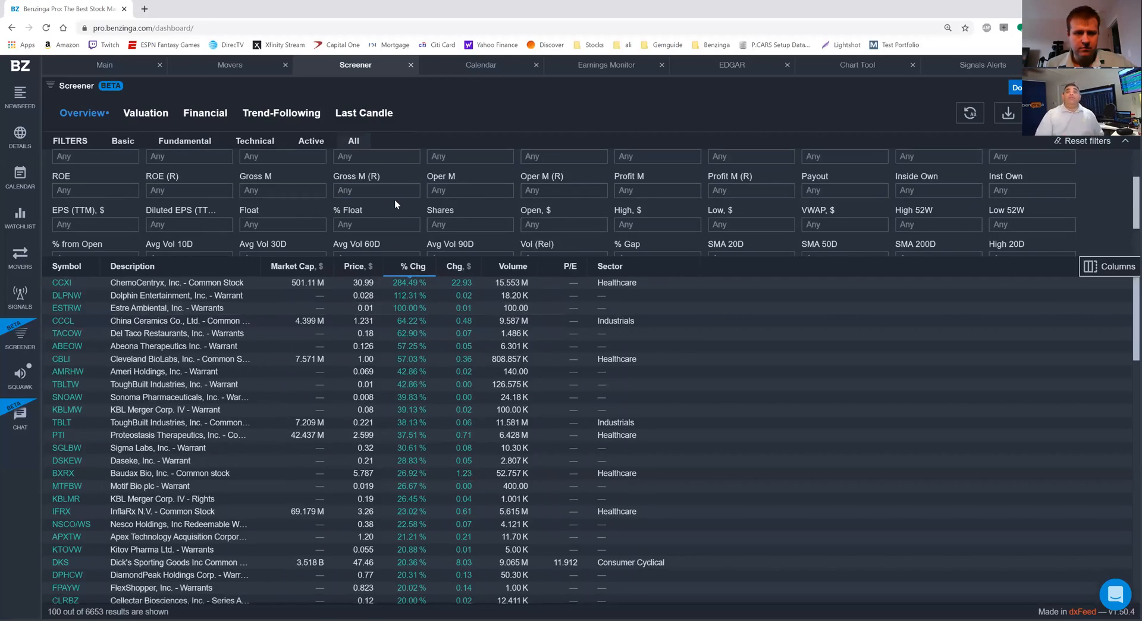
scroll(394, 199, down, 1)
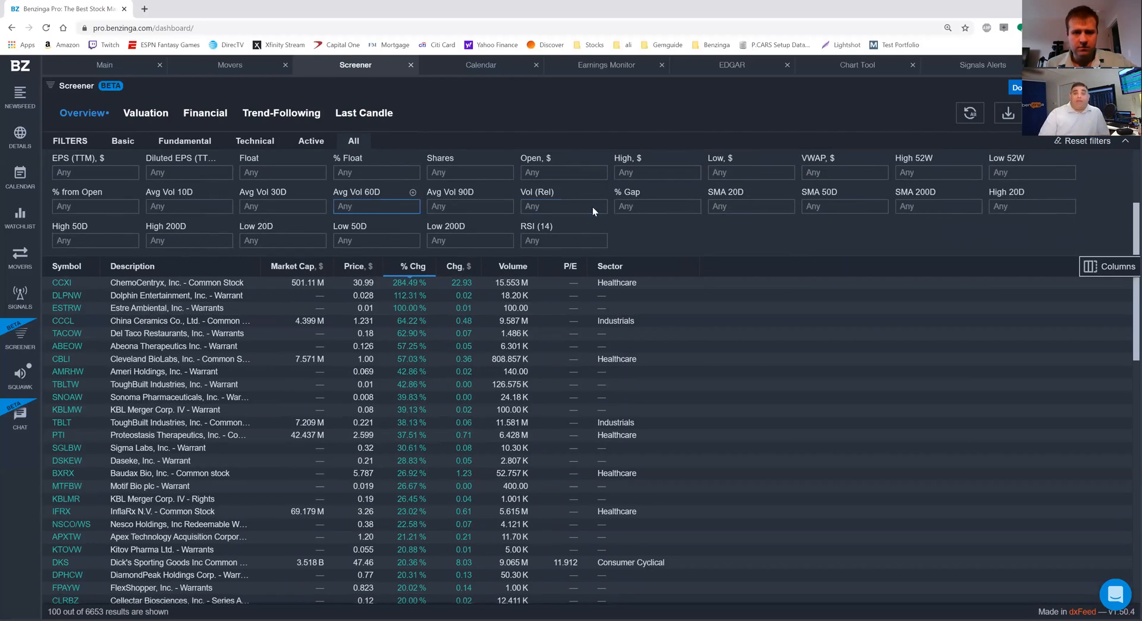
click(649, 207)
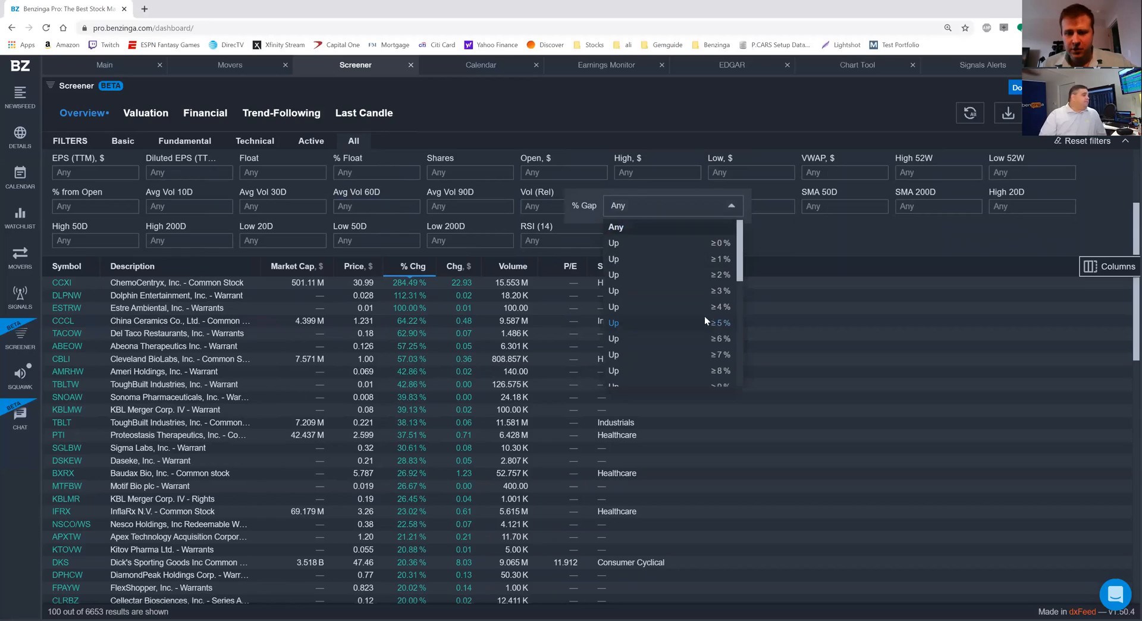
click(644, 326)
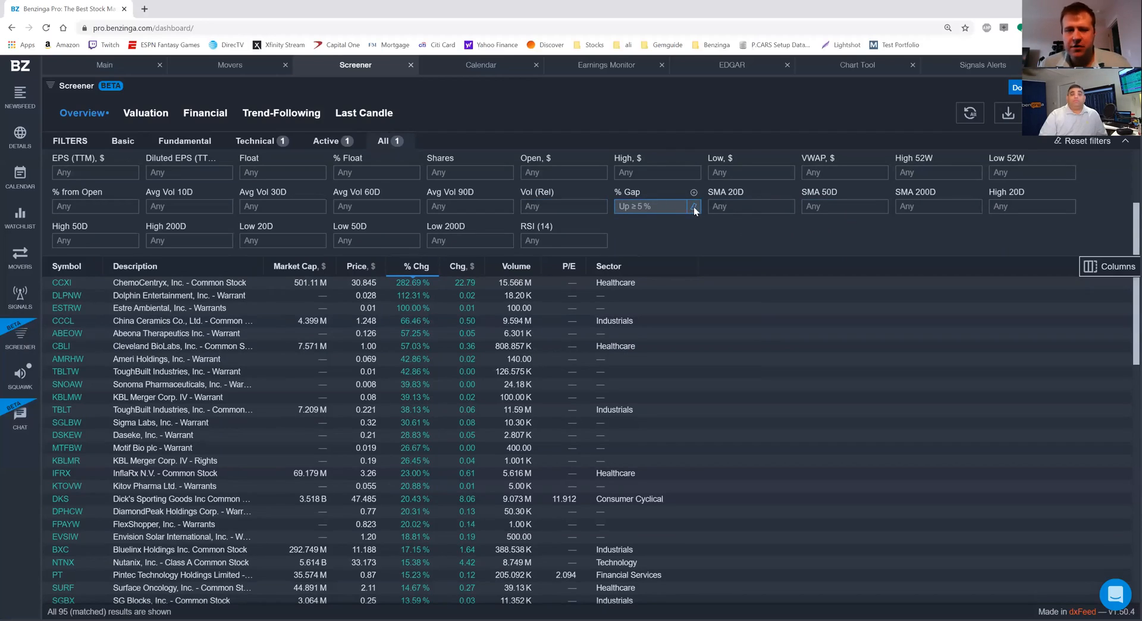
- Open the details of CCXI from the results, widen the screener beside them, and switch the details to CCCL
scroll(591, 224, up, 3)
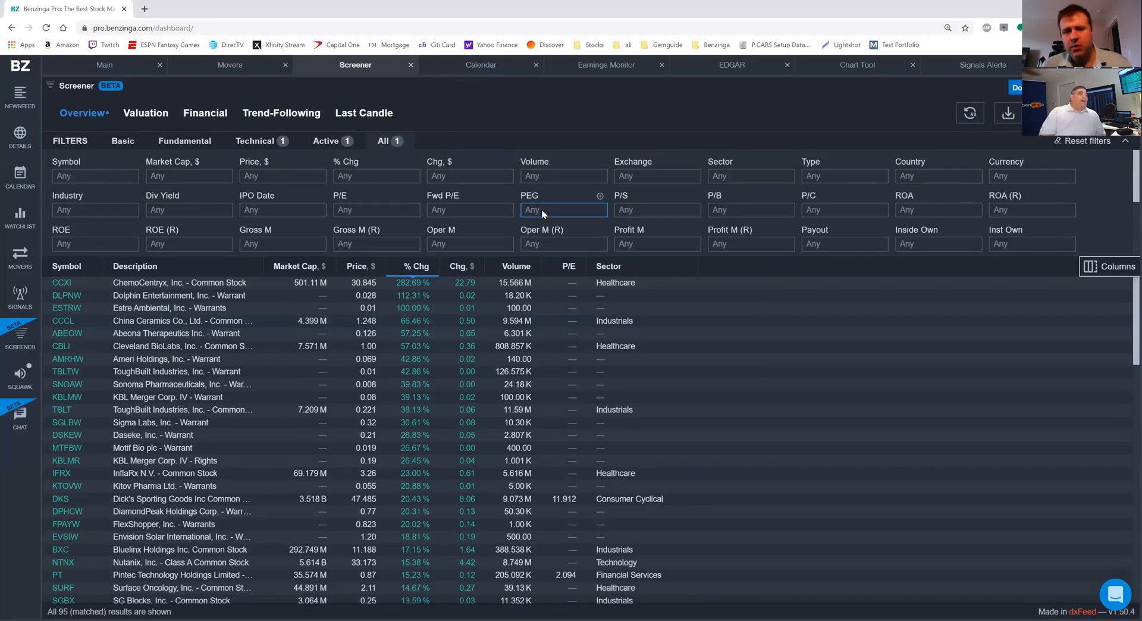
scroll(560, 204, down, 3)
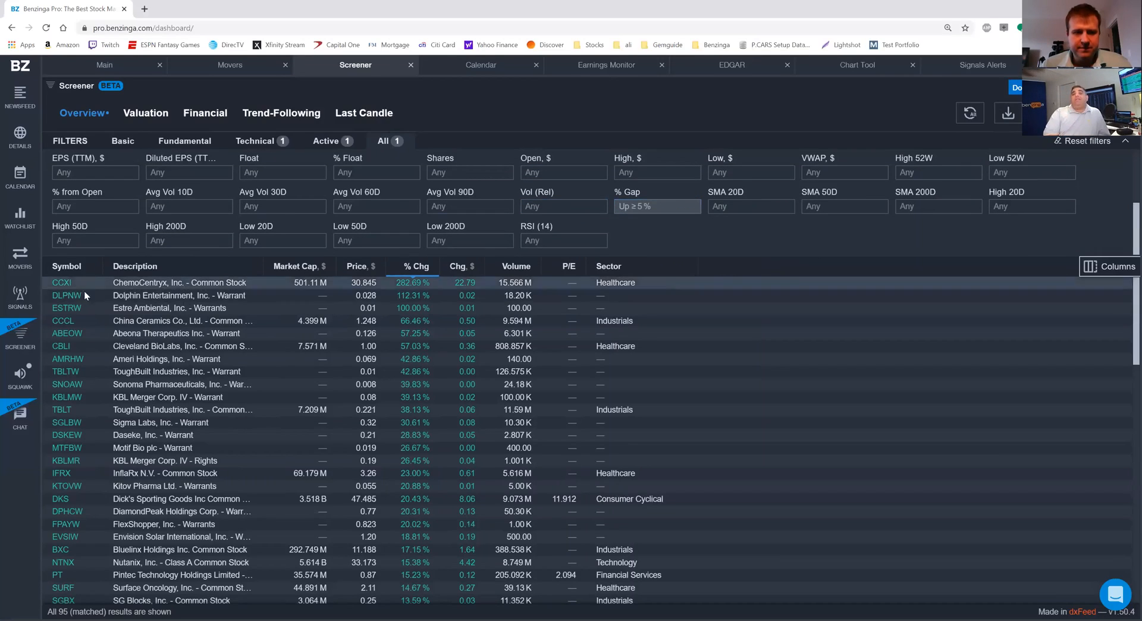
click(56, 284)
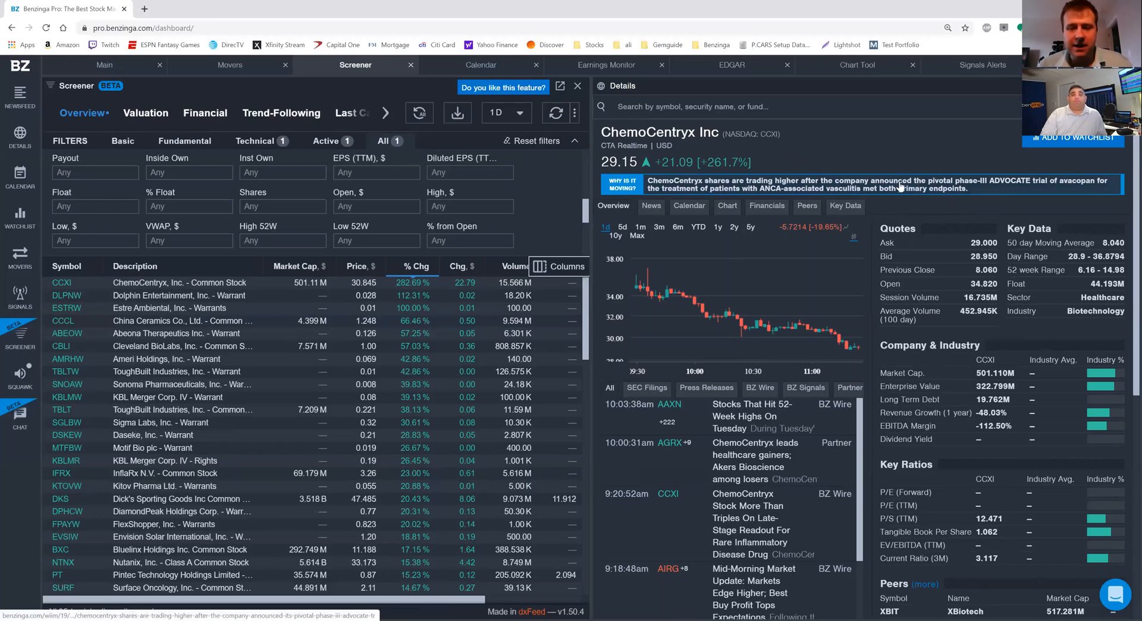
drag(593, 395, 725, 395)
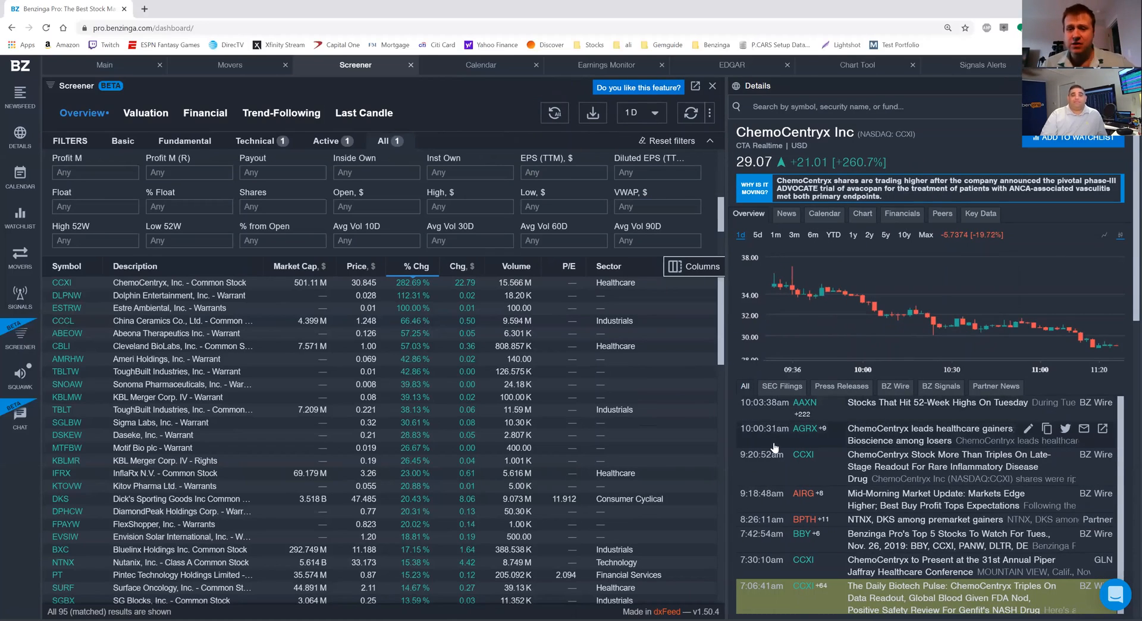
click(61, 328)
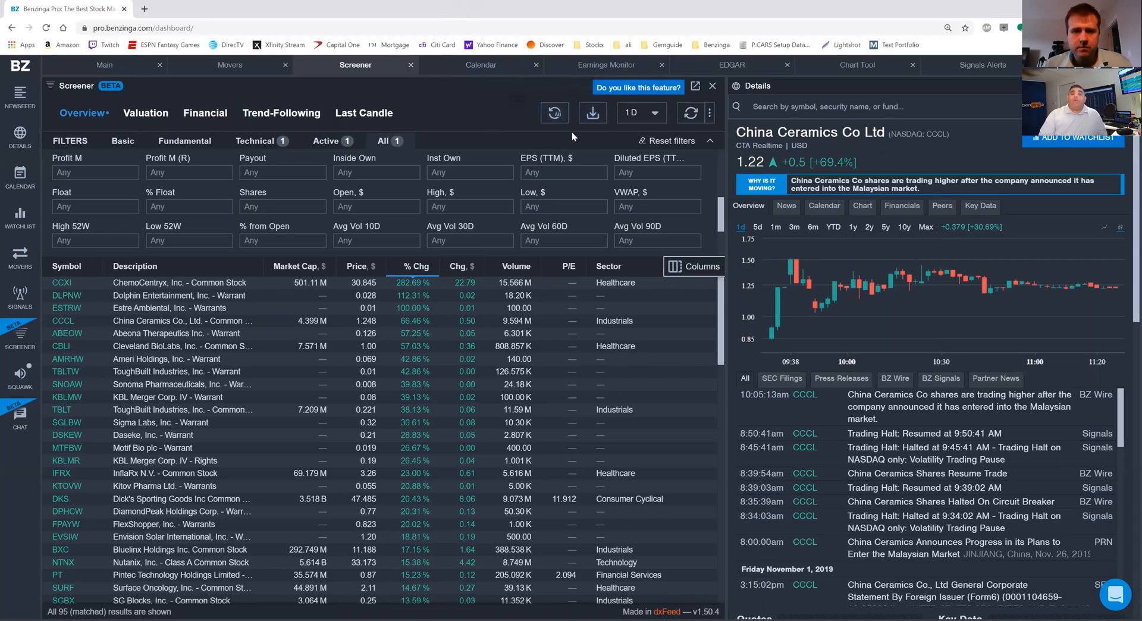
- Replace the active filters with a Div Yield of High ≥ 5 % and a PEG of Under ≤ 2
click(674, 140)
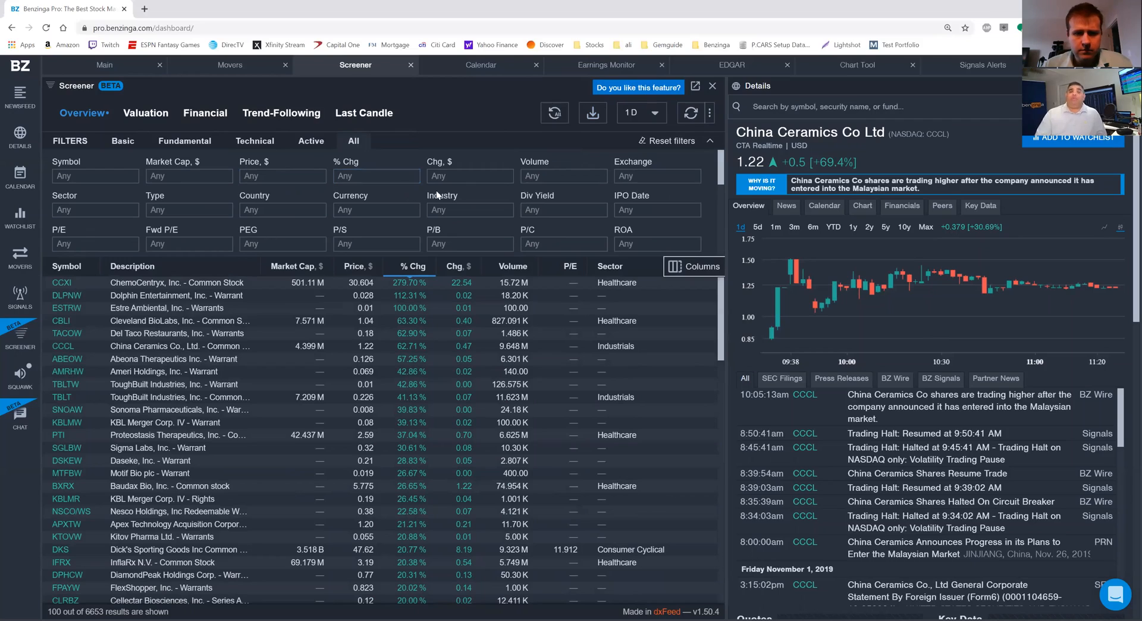
click(560, 214)
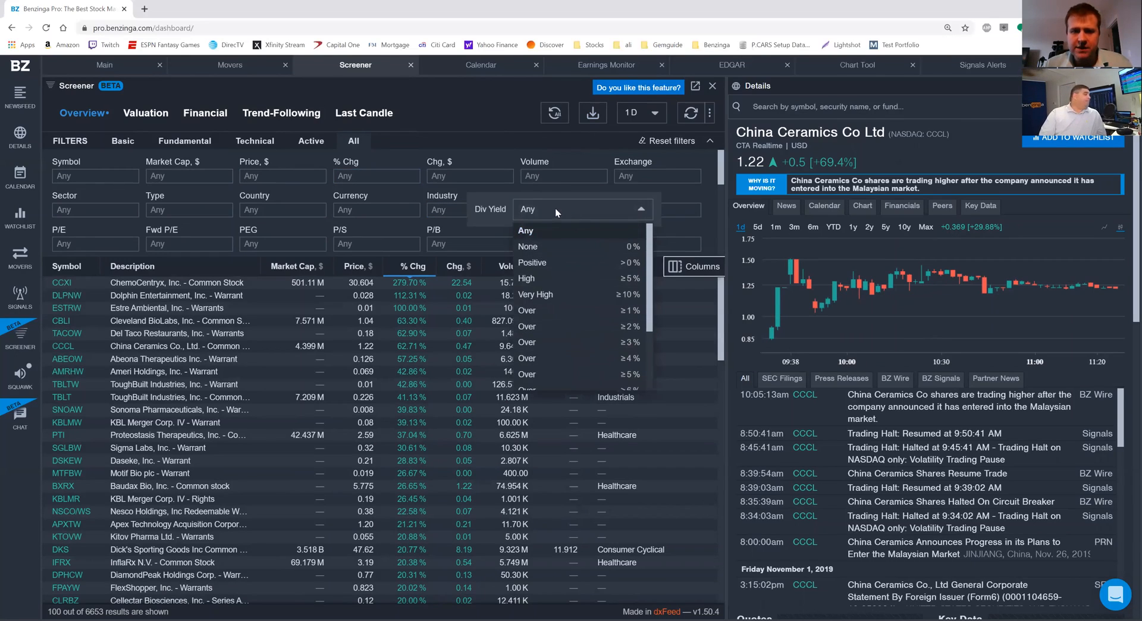
click(571, 279)
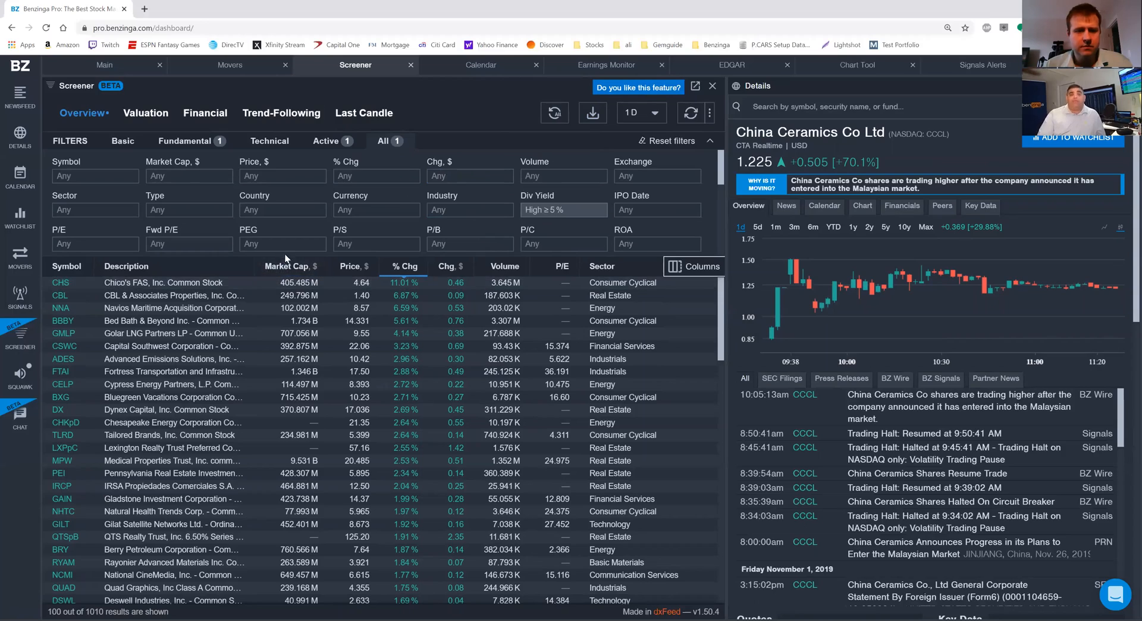
click(297, 242)
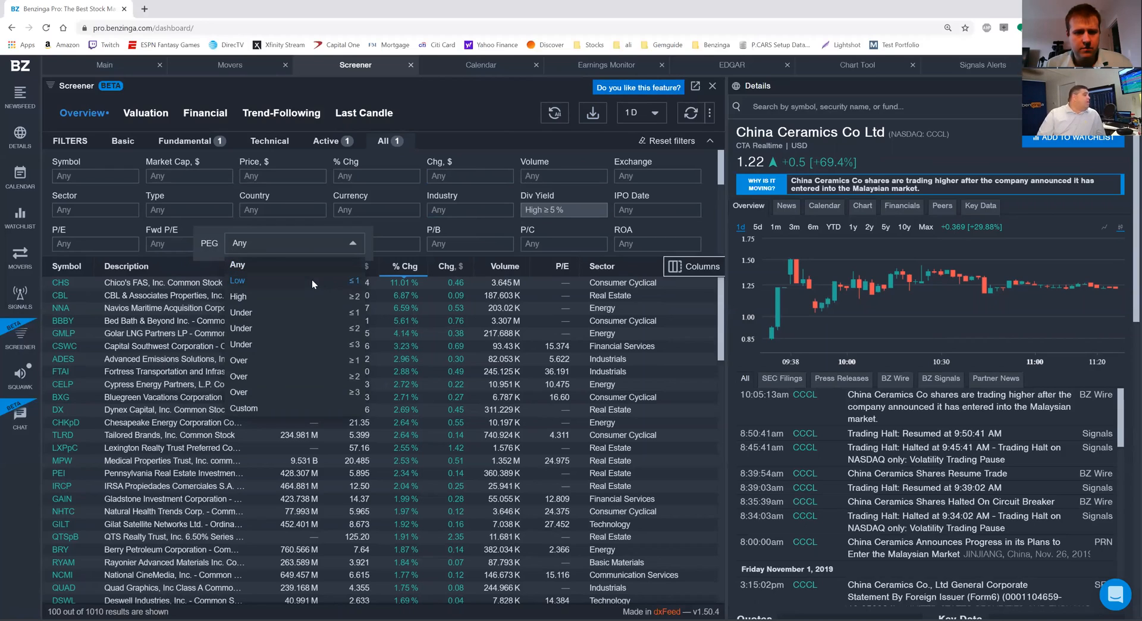
click(330, 330)
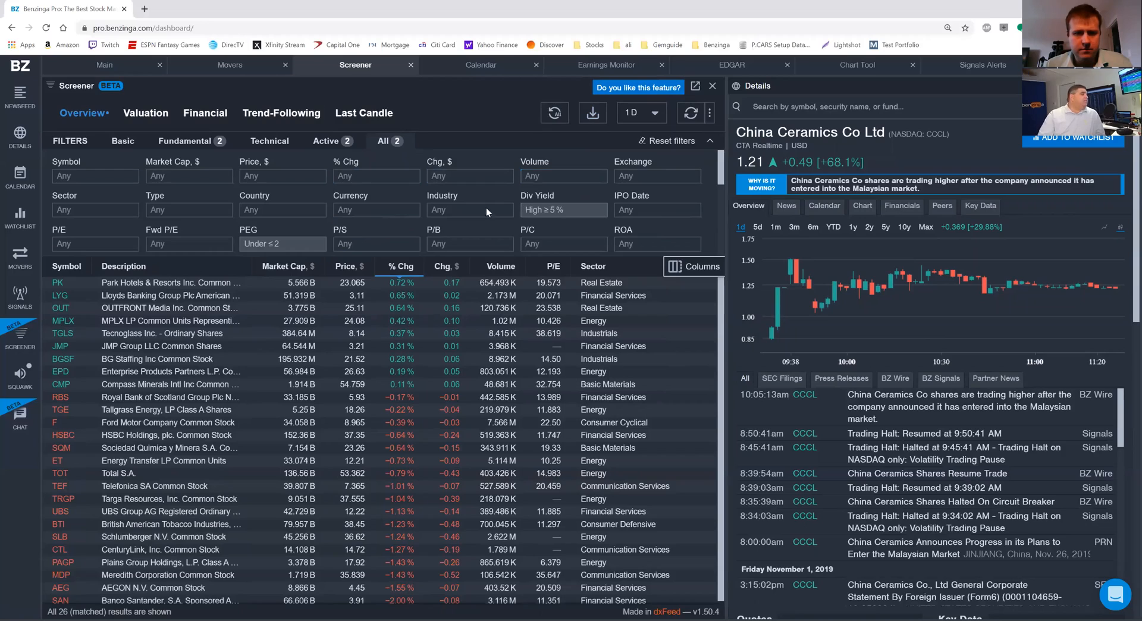
- Limit the screened stocks to the Financial Services sector, alongside the existing Div Yield and PEG filters
click(94, 209)
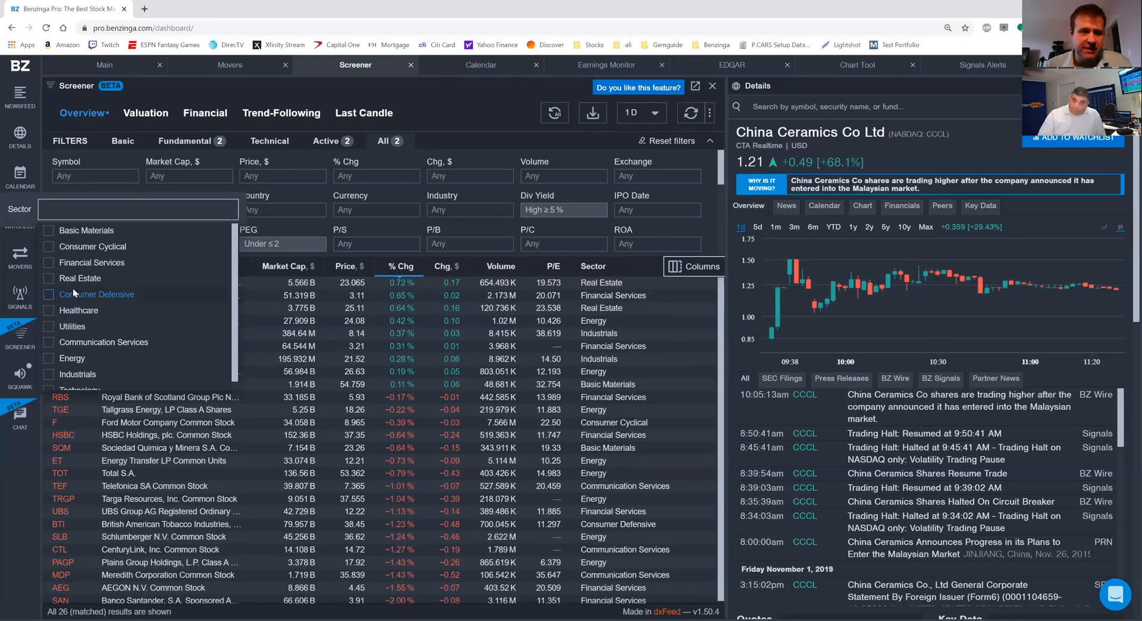
click(48, 264)
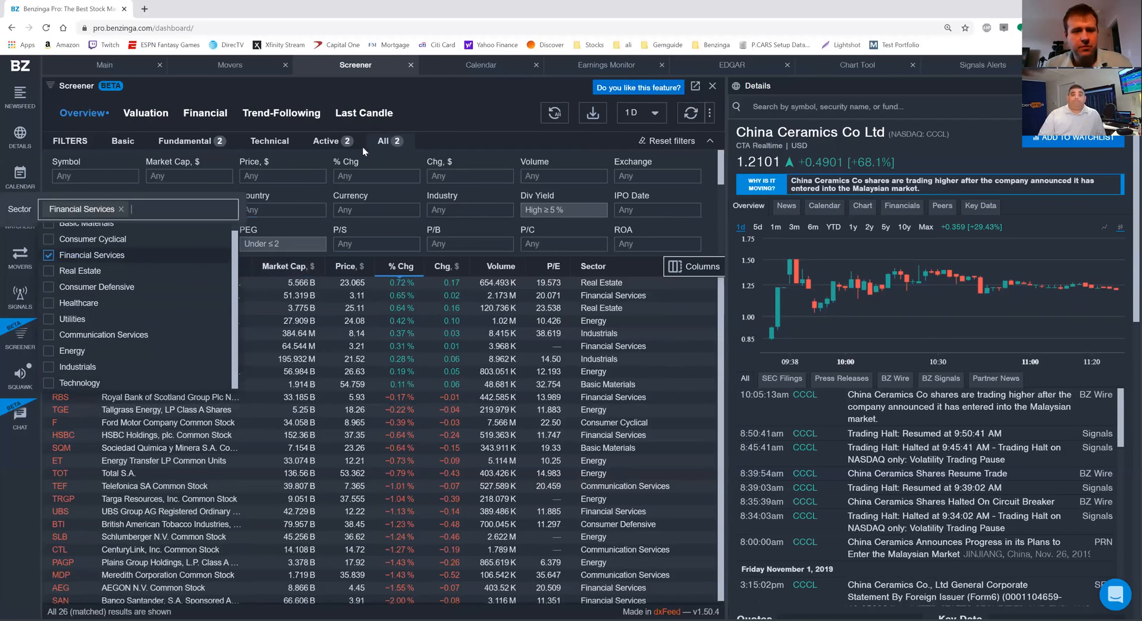
click(461, 126)
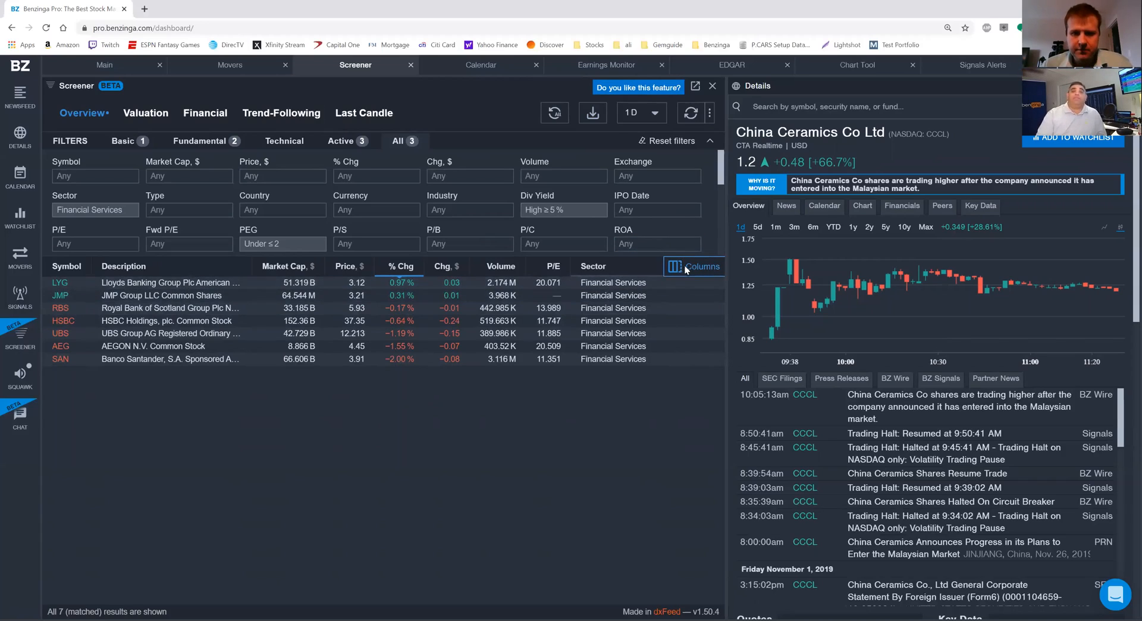
- Add the PEG Ratio column to the results, place it between P/E and Sector, and sort the stocks by it
click(696, 277)
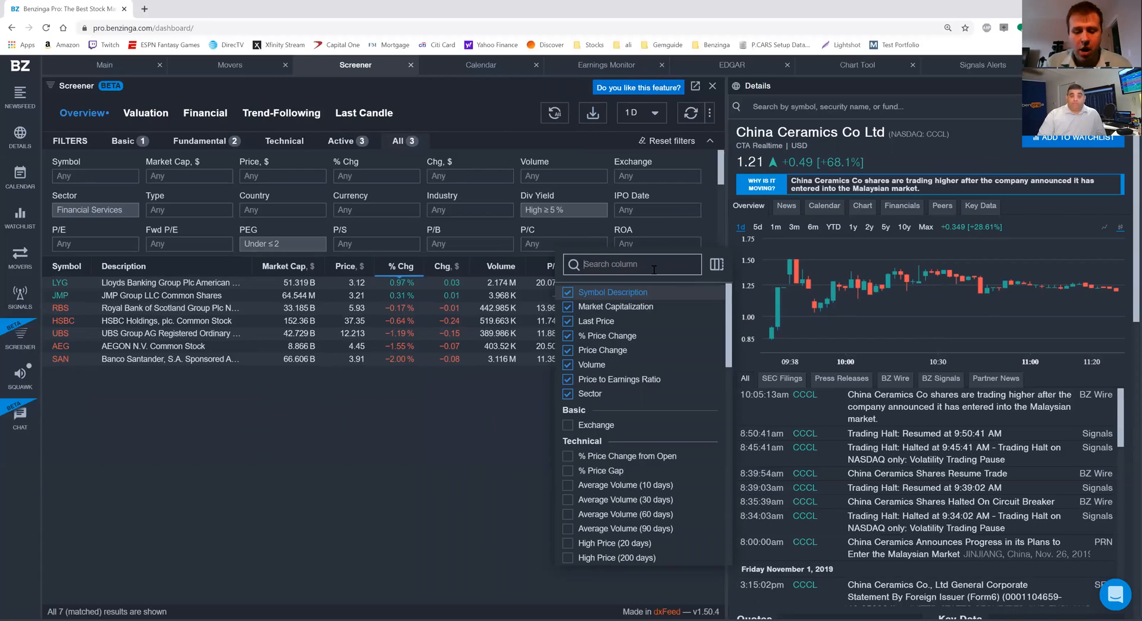
text(peg)
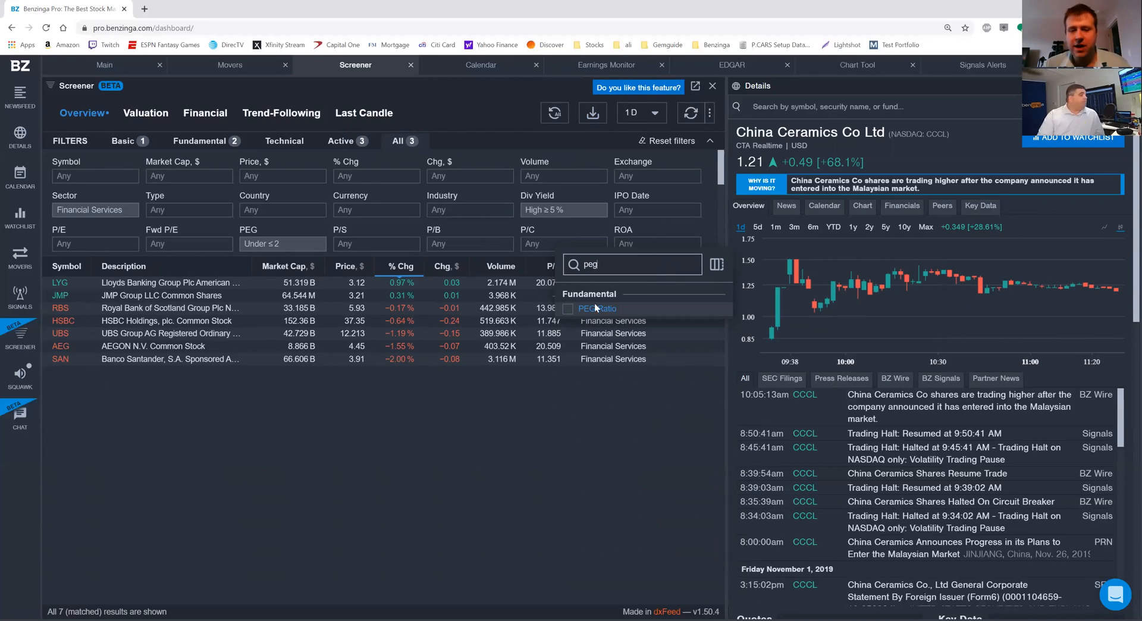
click(567, 310)
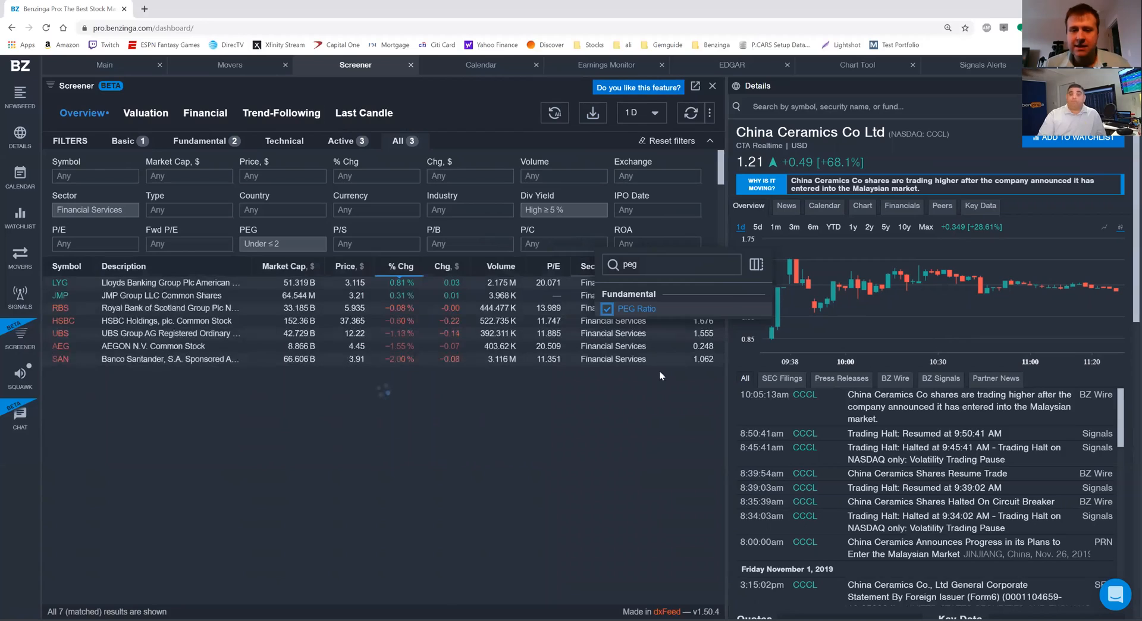
click(633, 413)
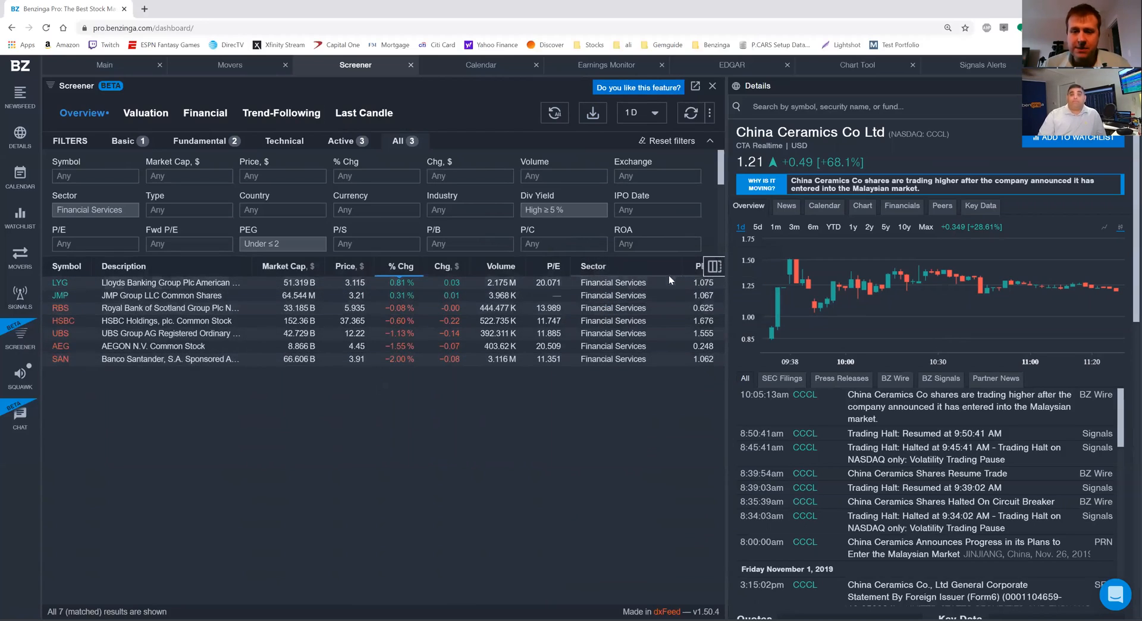
drag(692, 268, 593, 270)
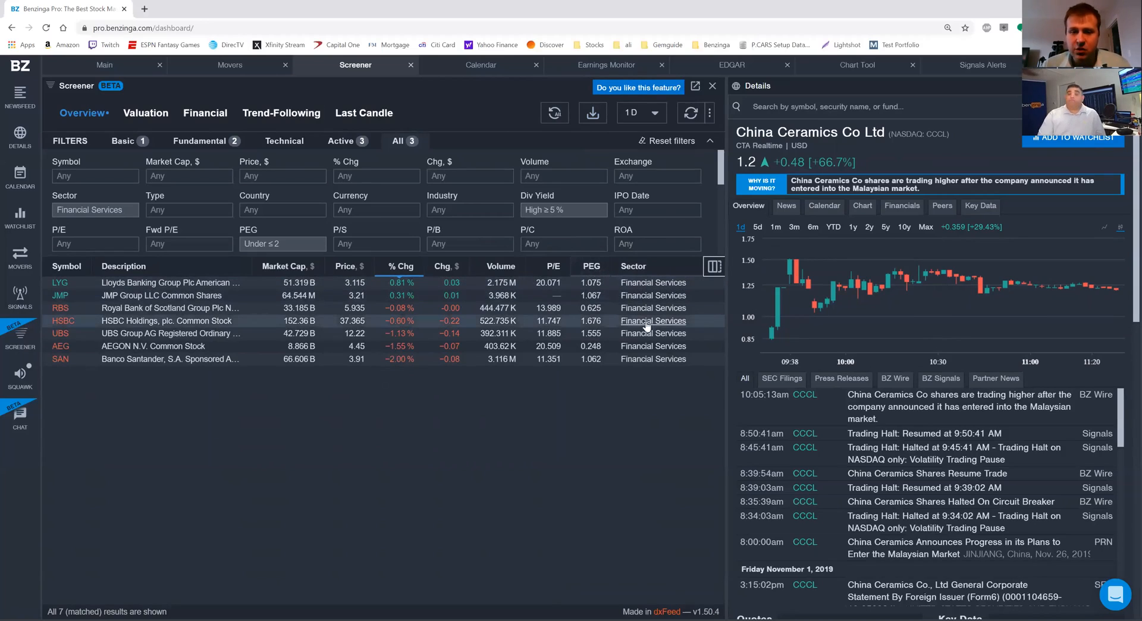
click(583, 265)
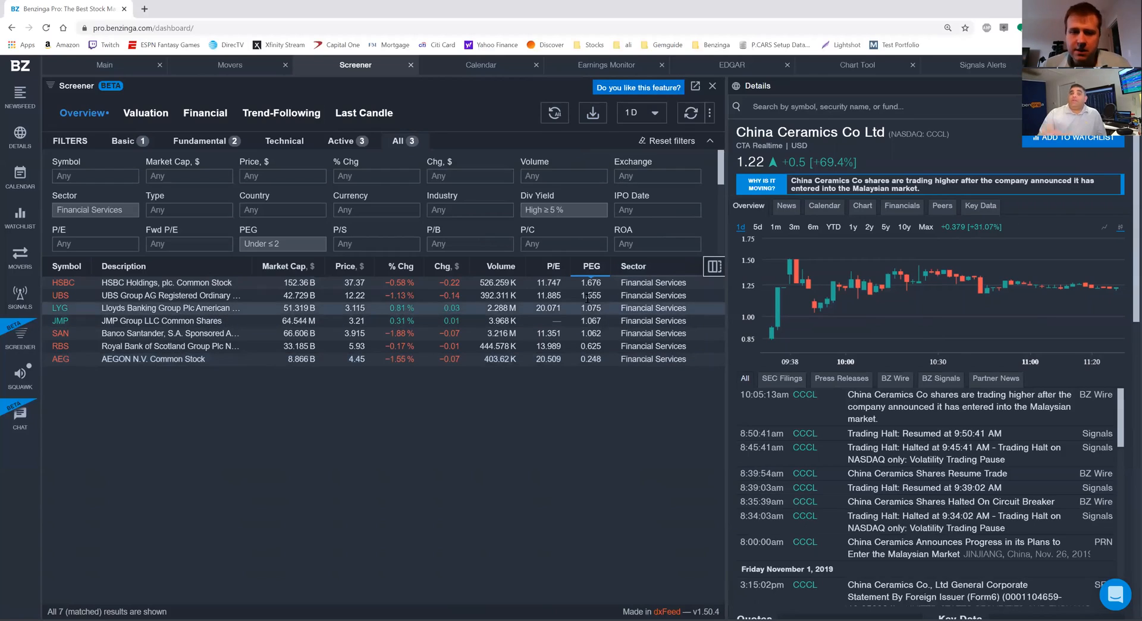
- Add the Dividend Yield column to the results, place it between Chg and Volume, and sort the stocks by it
click(712, 267)
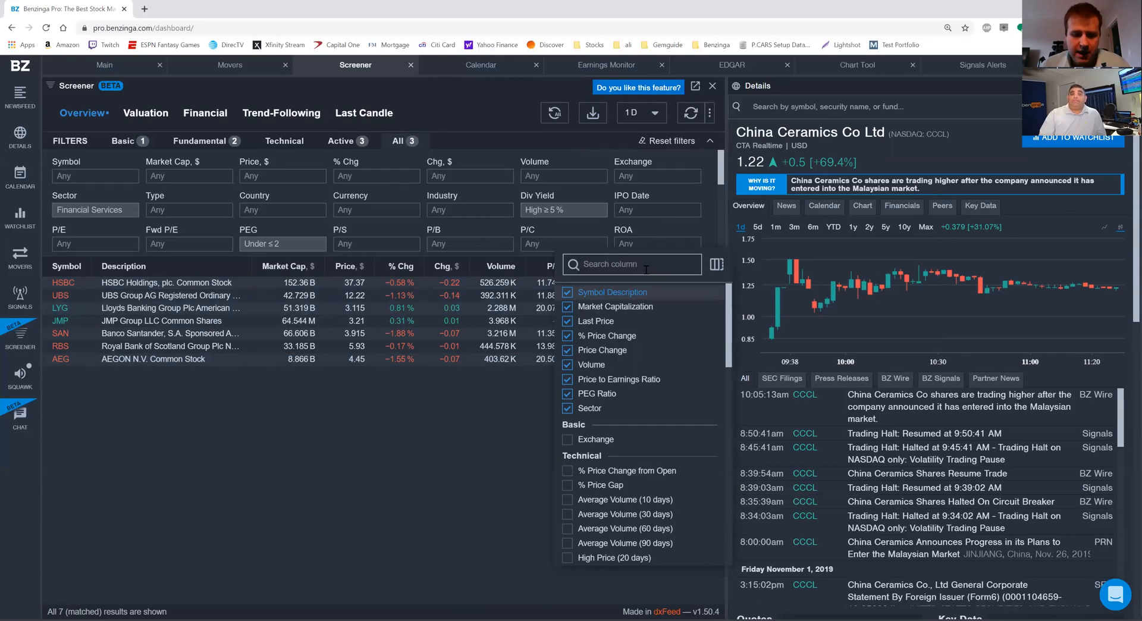
text(divi)
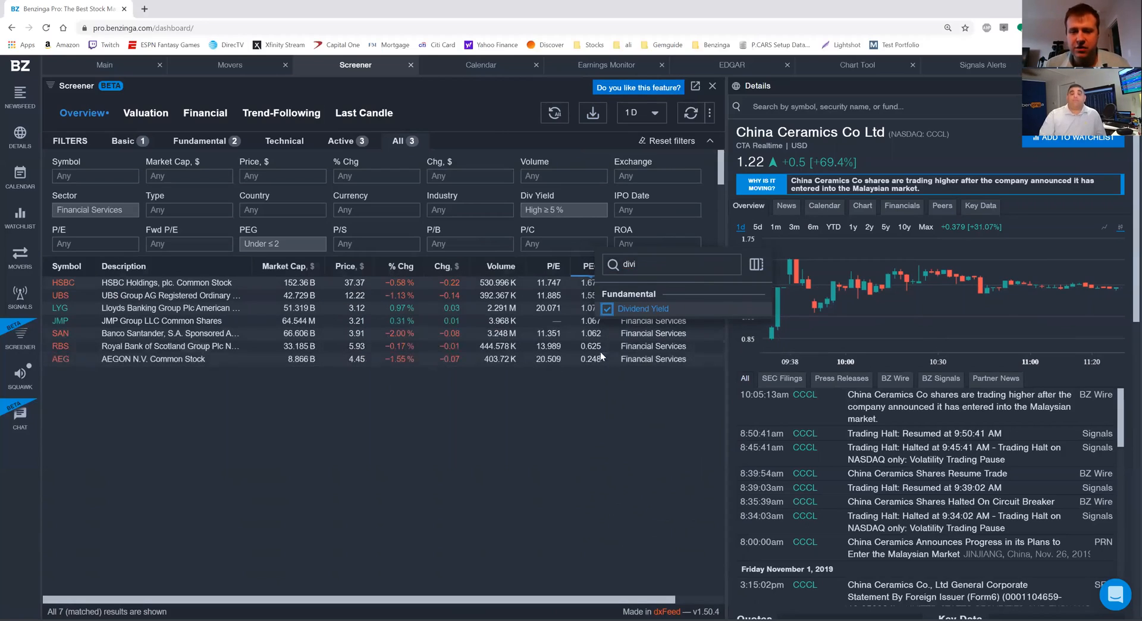
click(642, 412)
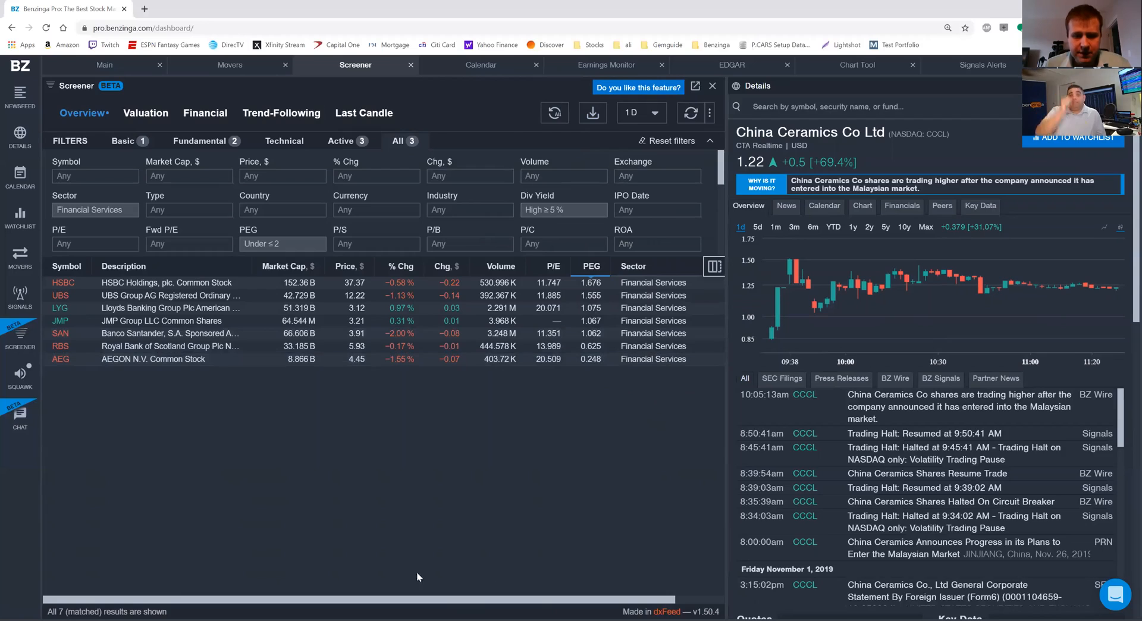
scroll(181, 599, right, 3)
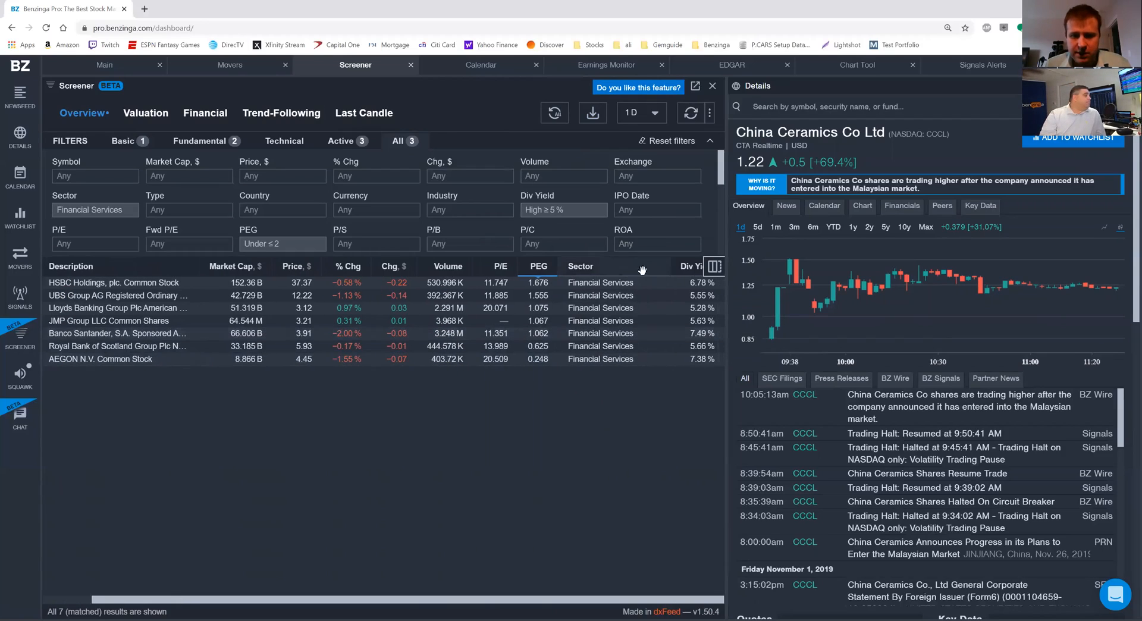
drag(681, 267, 464, 267)
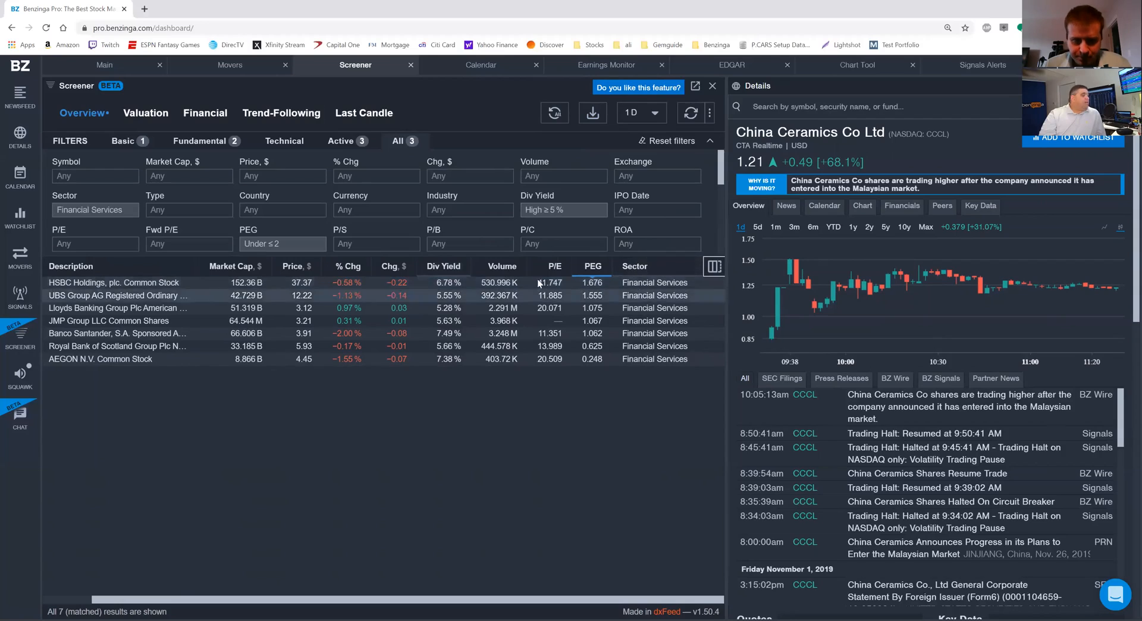
click(444, 266)
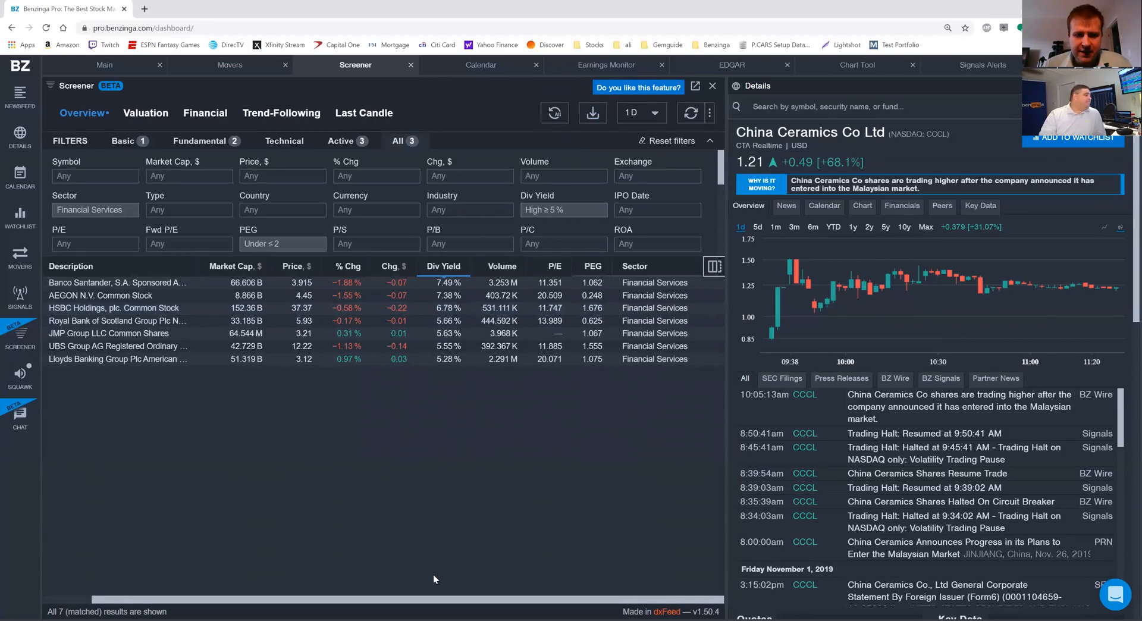
drag(177, 598, 73, 585)
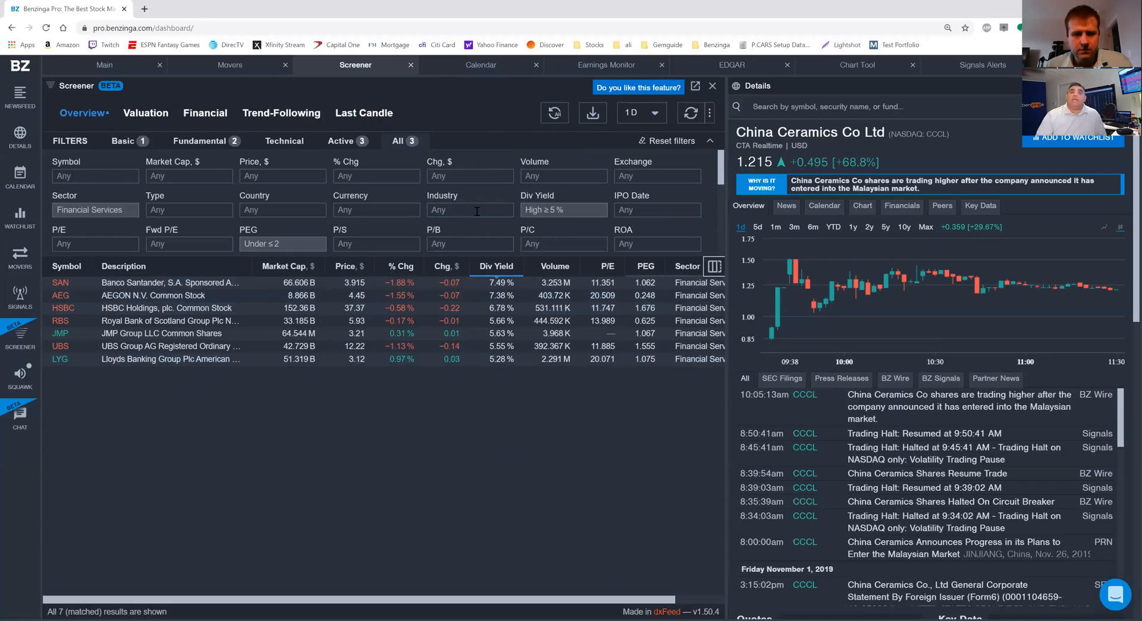
- Browse the available Industry filter options, search them for "auto" and apply Auto Parts
click(450, 211)
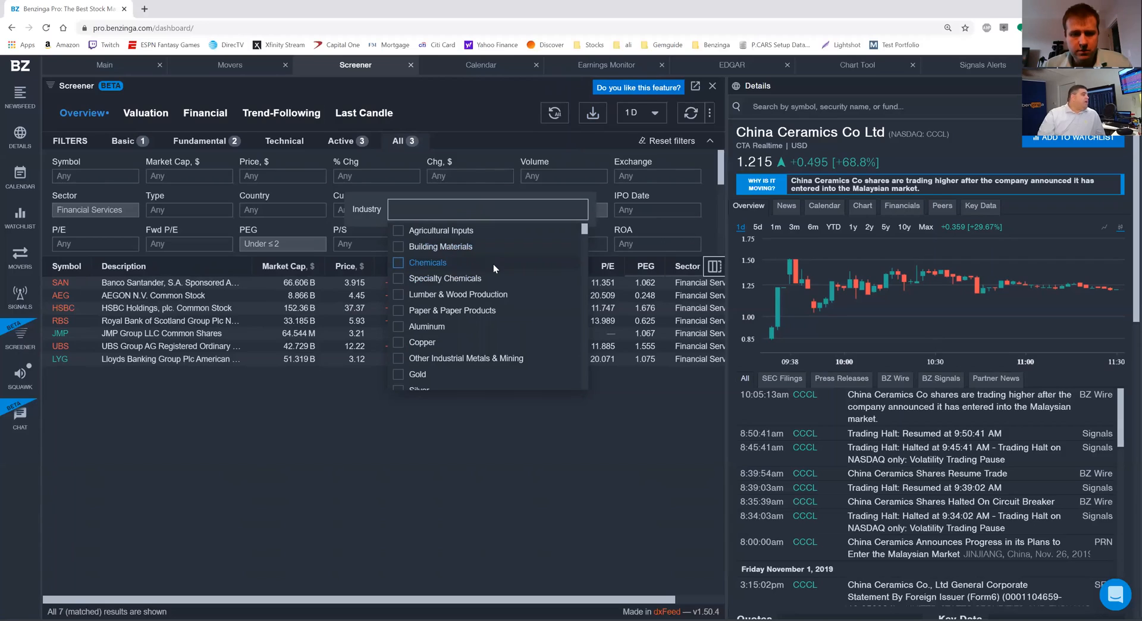
scroll(502, 288, down, 1)
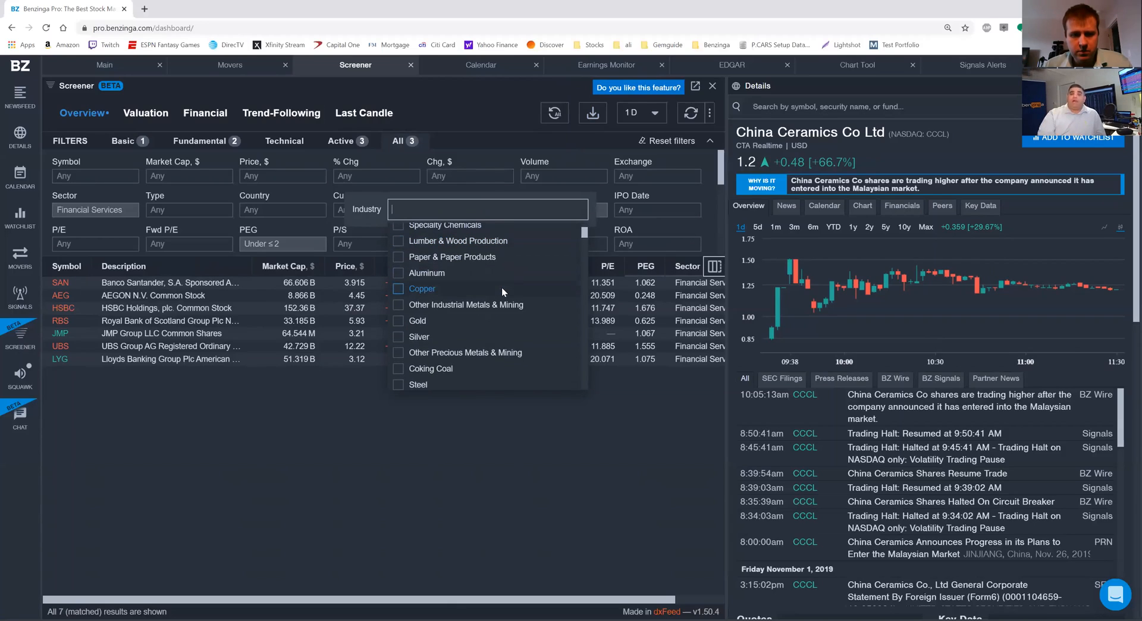
scroll(501, 287, down, 1)
scroll(503, 288, up, 1)
scroll(506, 288, down, 2)
scroll(510, 287, up, 2)
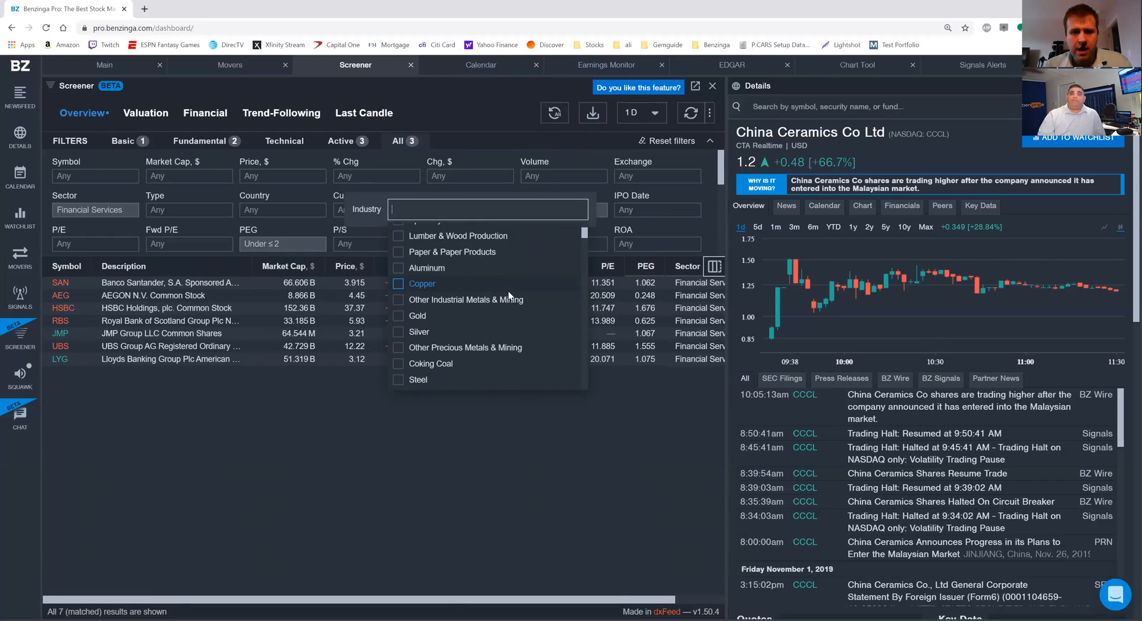
scroll(512, 288, down, 1)
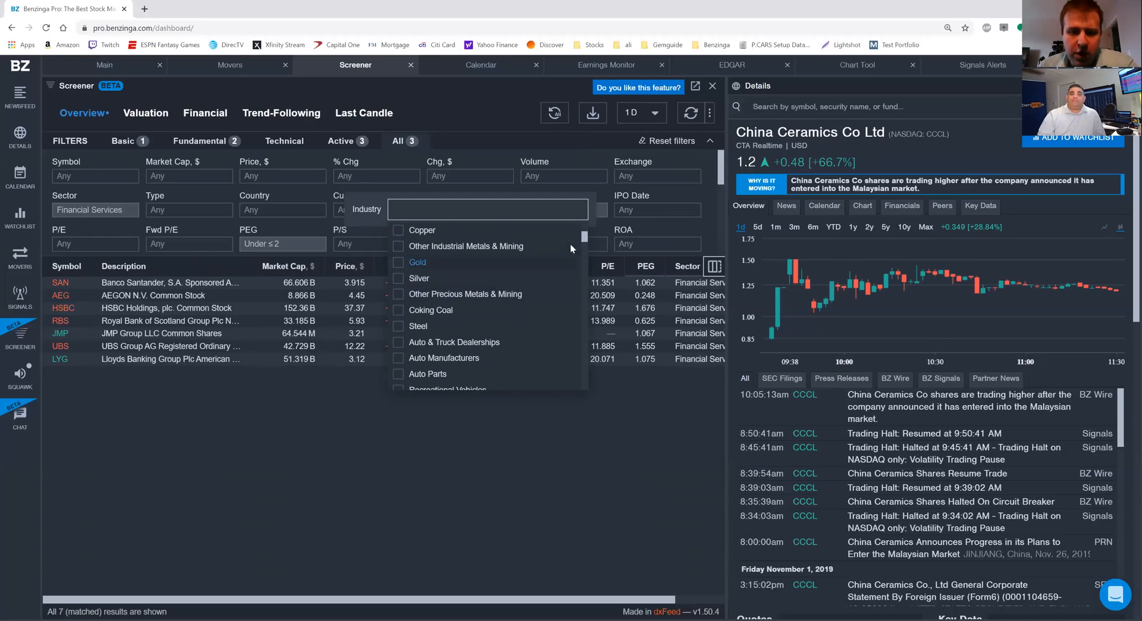
drag(583, 237, 582, 351)
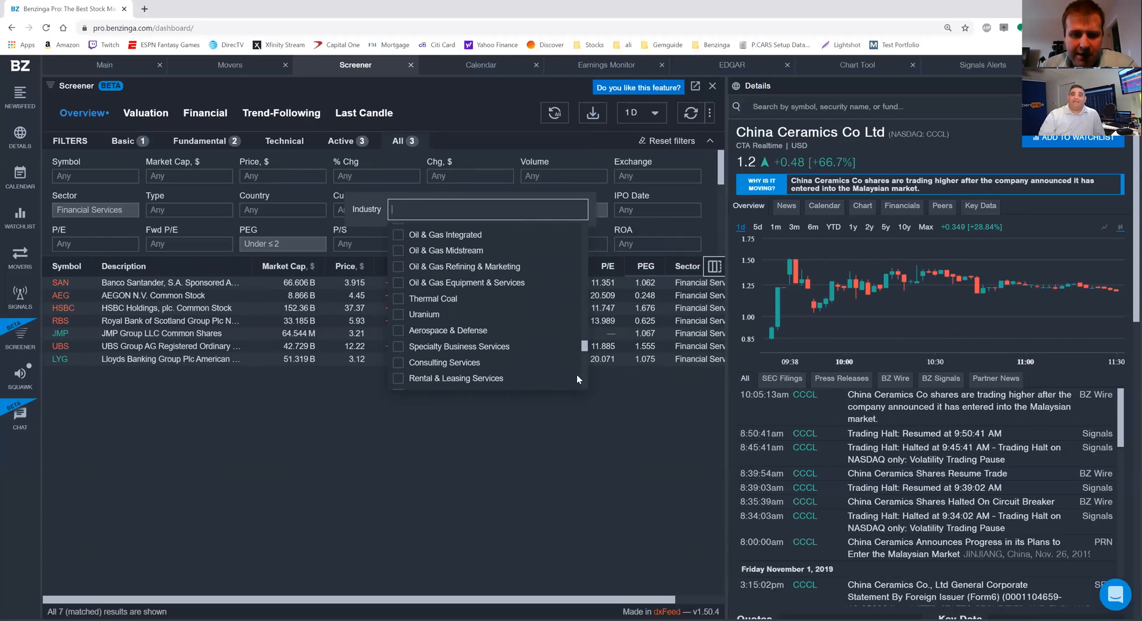
scroll(565, 339, down, 3)
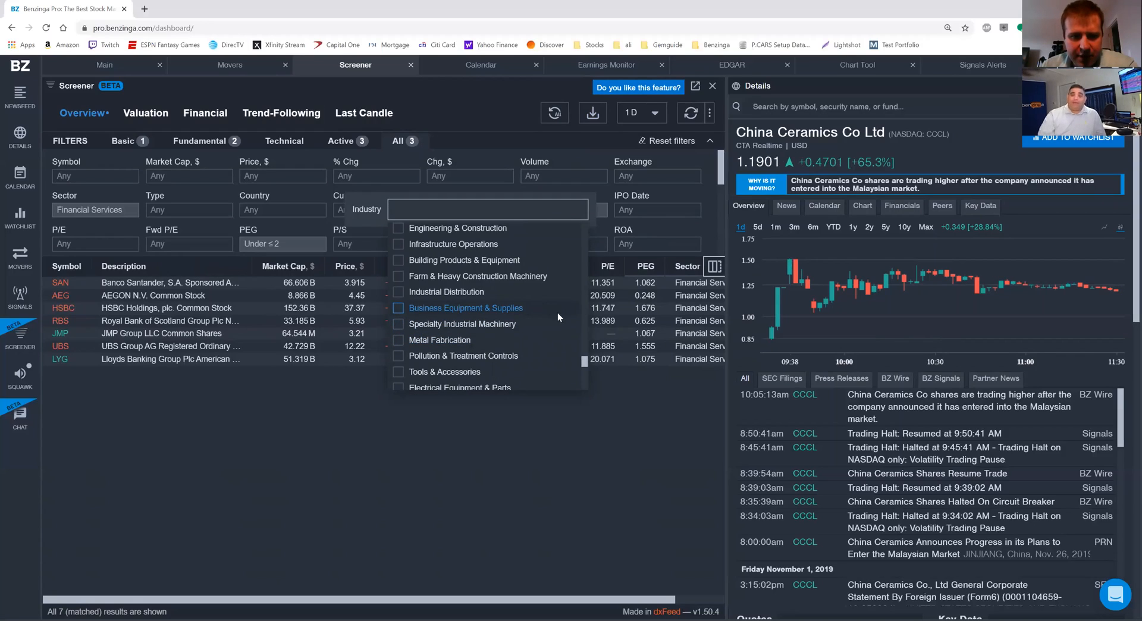
scroll(560, 316, up, 5)
scroll(562, 317, up, 5)
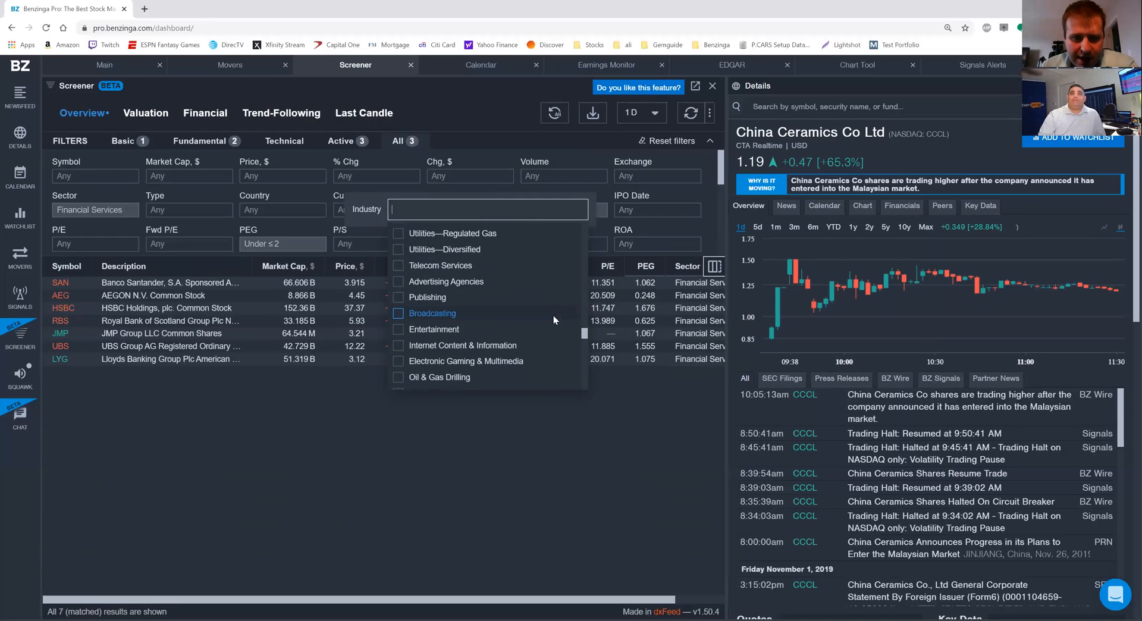
scroll(540, 305, down, 3)
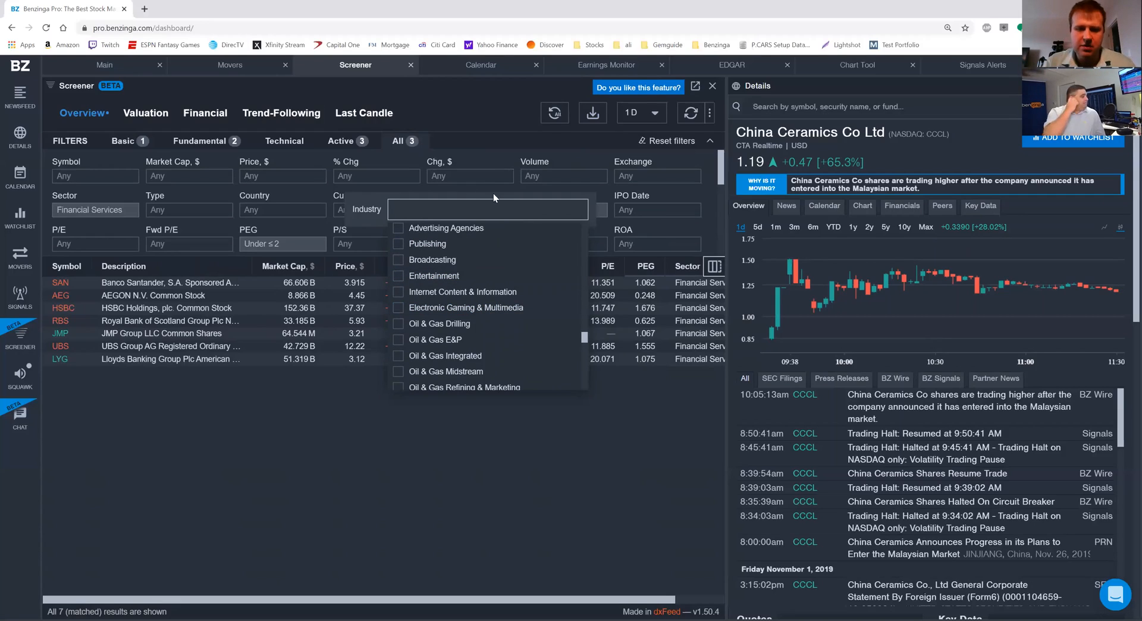
text(auto)
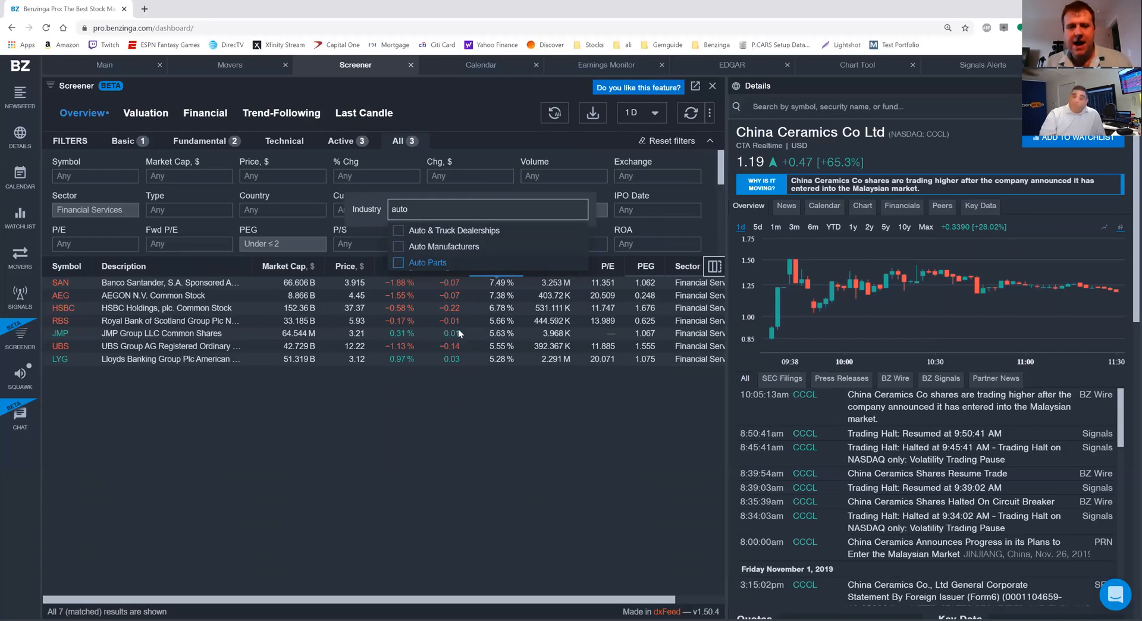
click(401, 266)
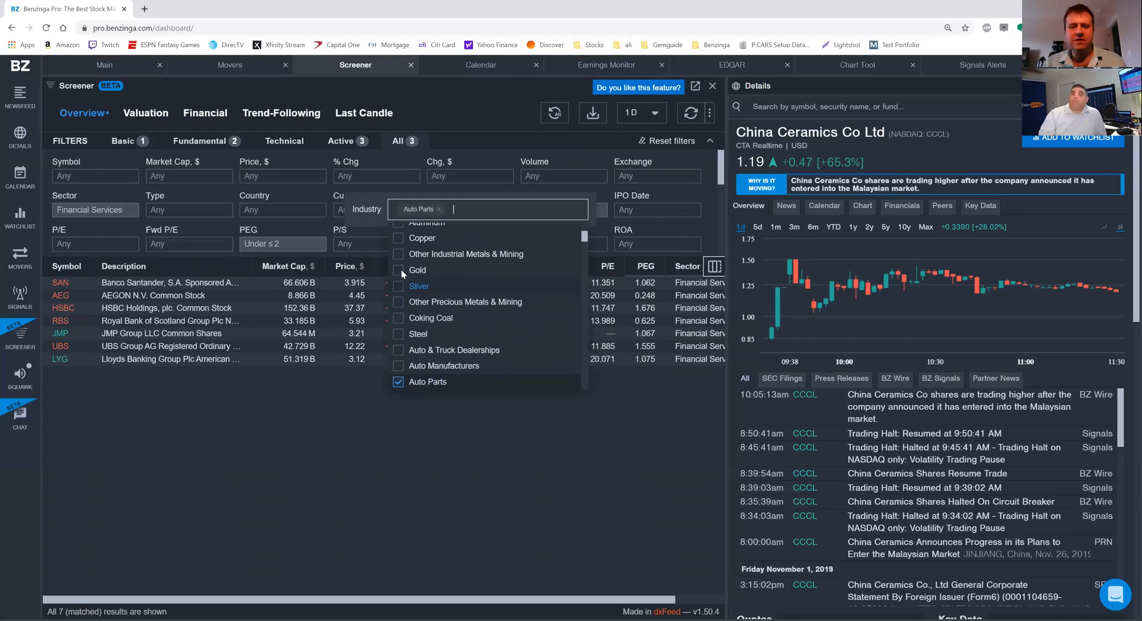
click(594, 415)
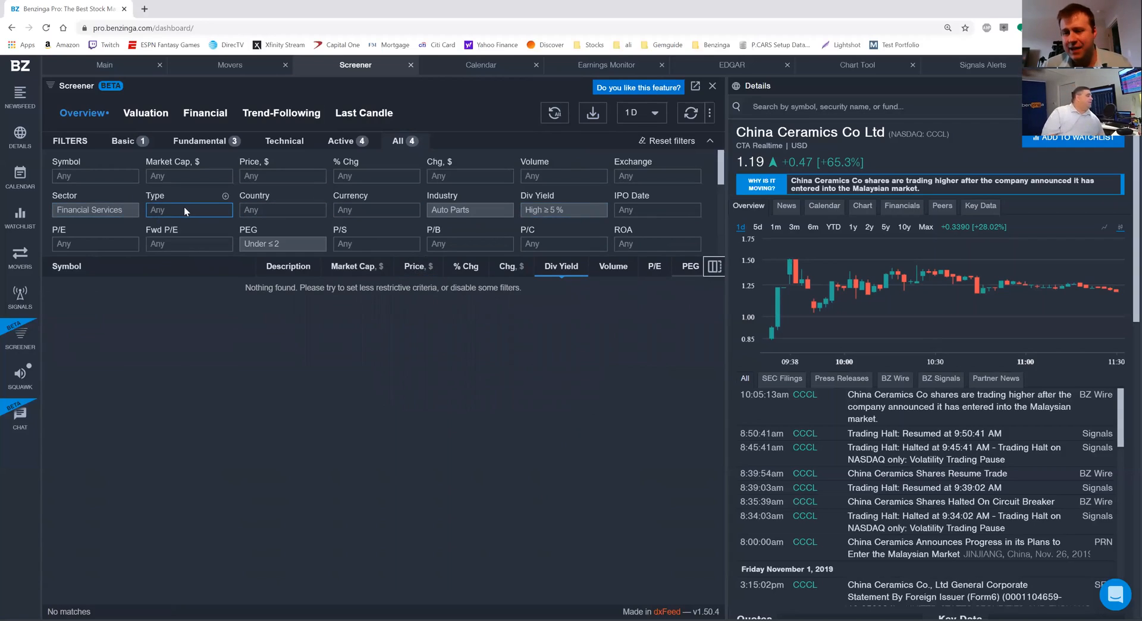
- Clear the Sector, PEG and Div Yield filters, keeping only the Auto Parts industry filter
click(129, 208)
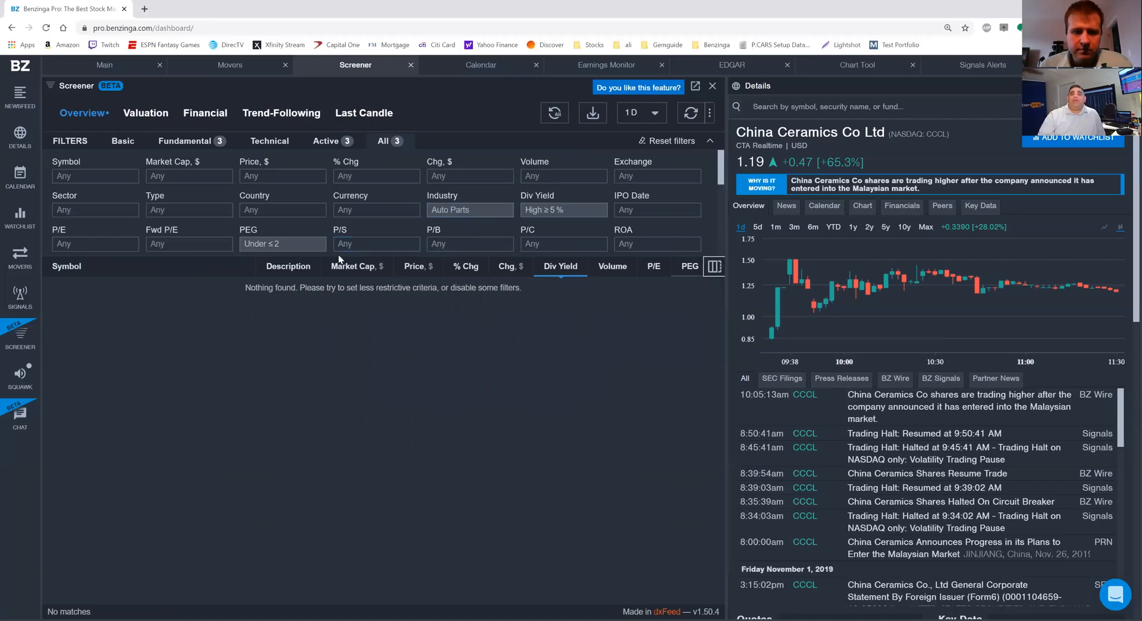
click(322, 243)
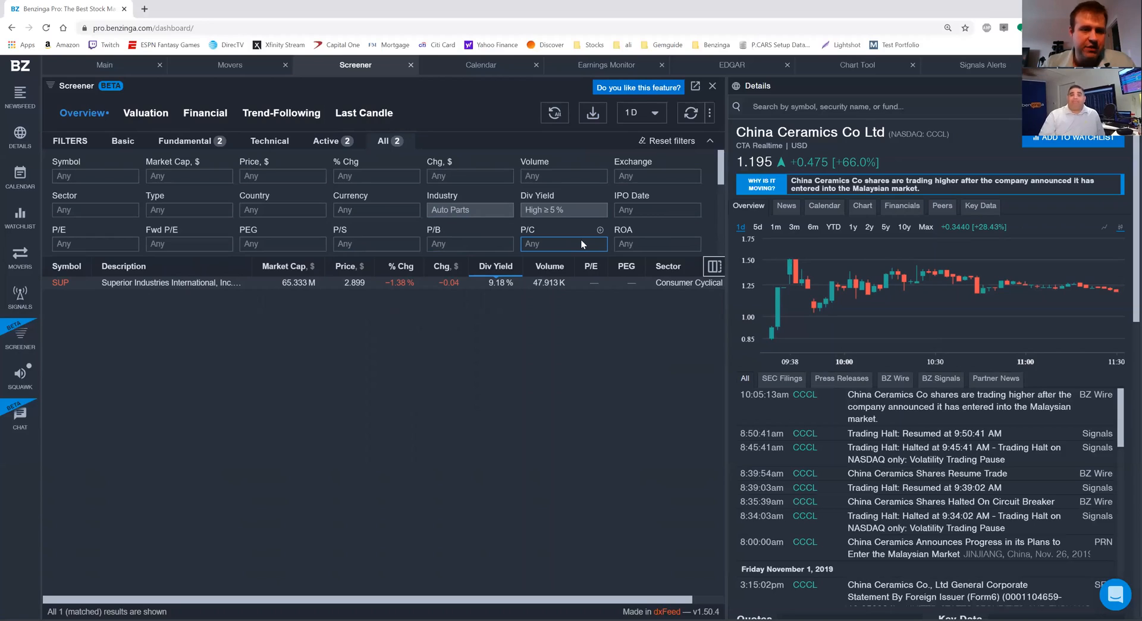
click(600, 209)
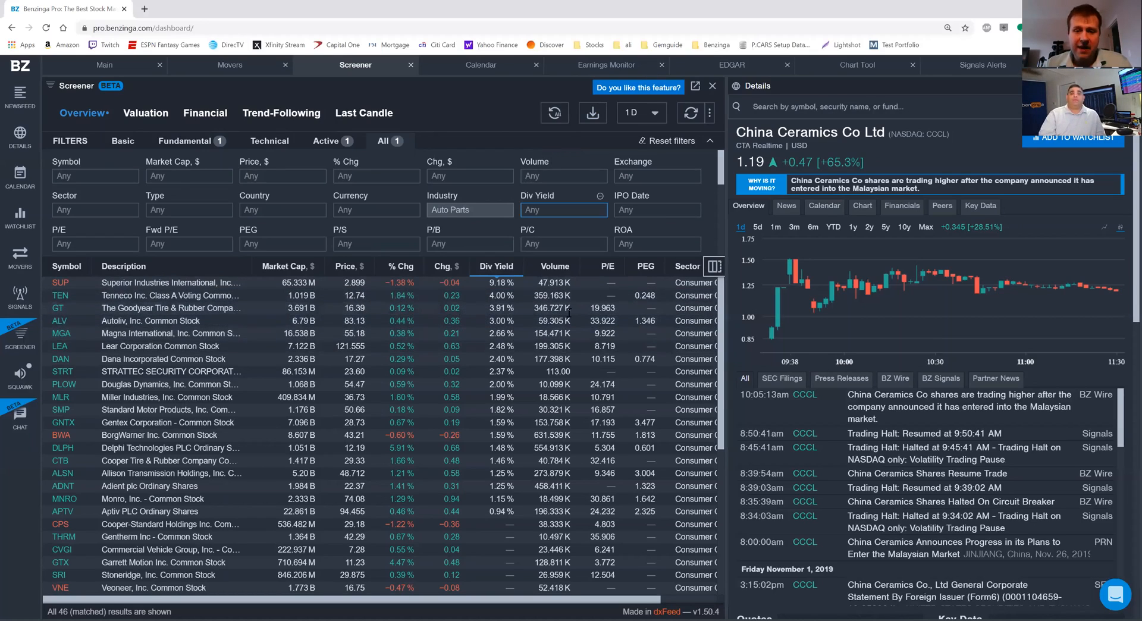
- Export the Auto Parts screener results to a CSV file and open the downloaded file
click(594, 115)
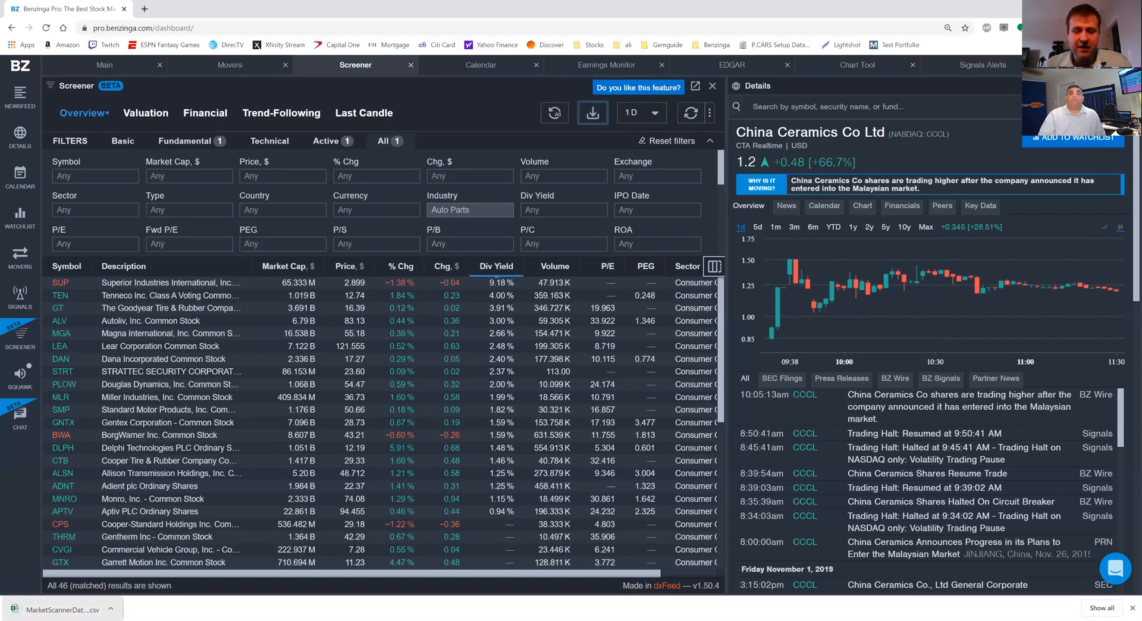
click(63, 610)
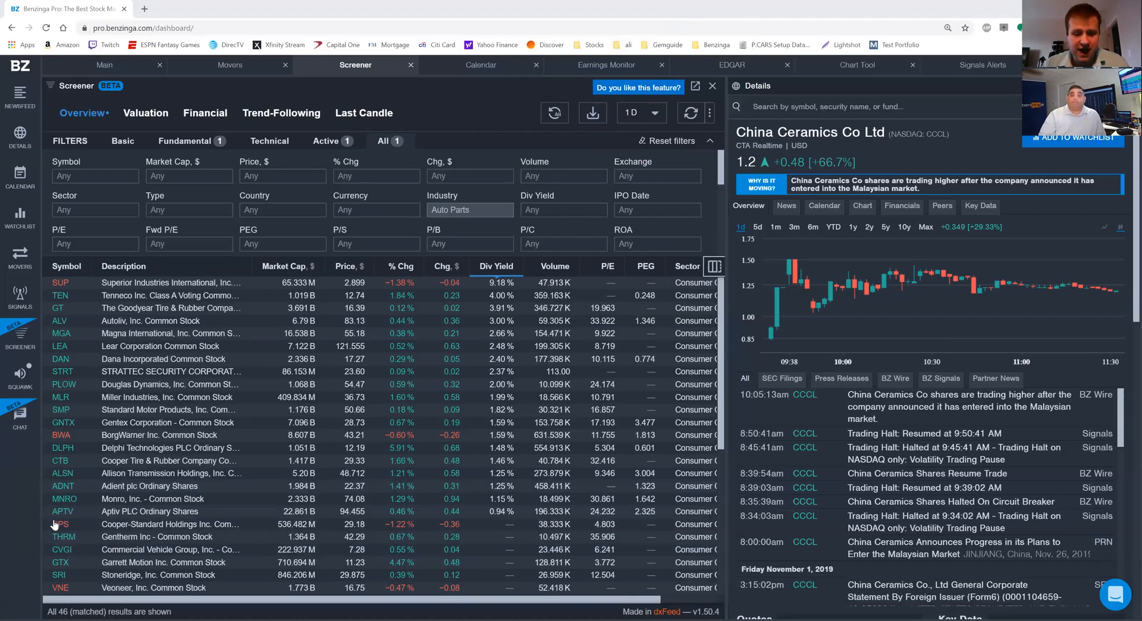
- Replace the stock details view with the watchlist and create a new watchlist named "Auto Parts"
click(628, 19)
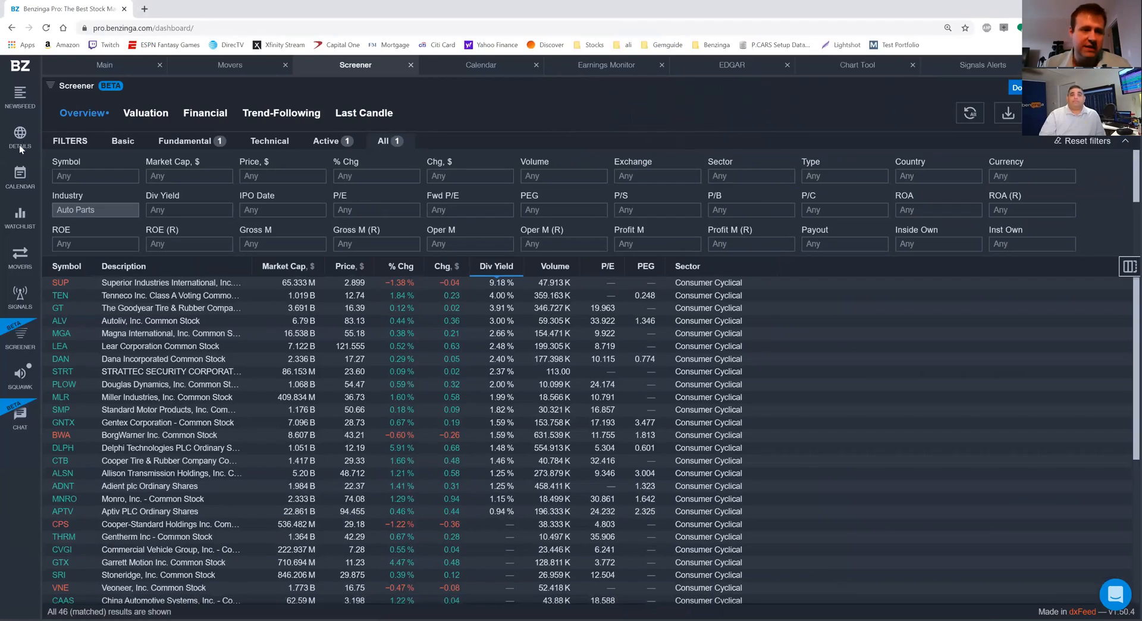
mouse_move(20, 217)
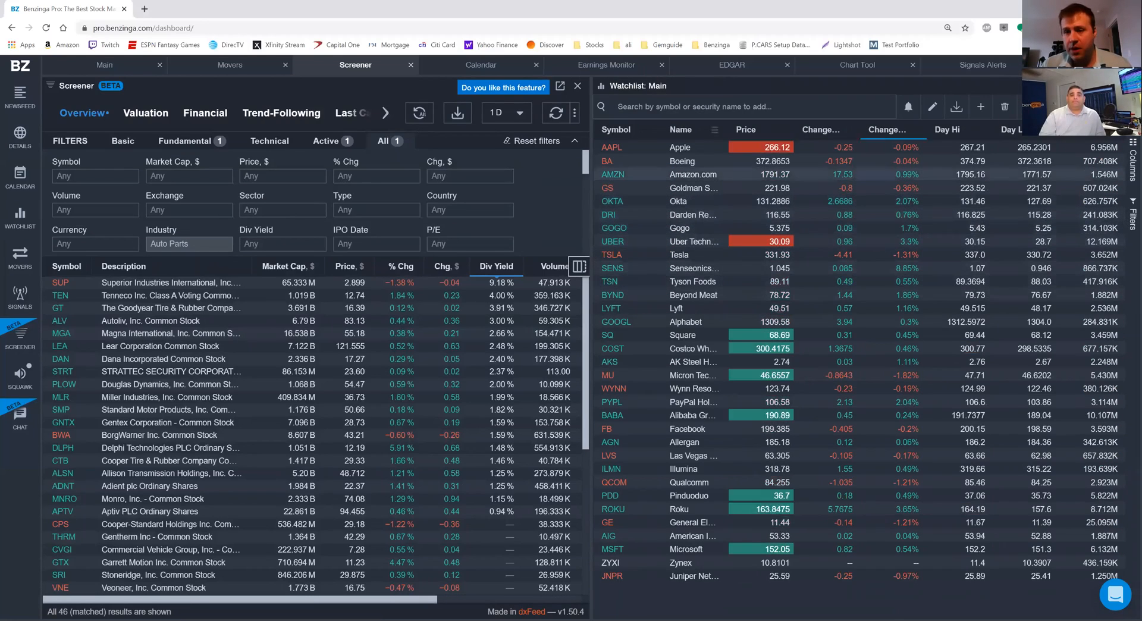
click(979, 110)
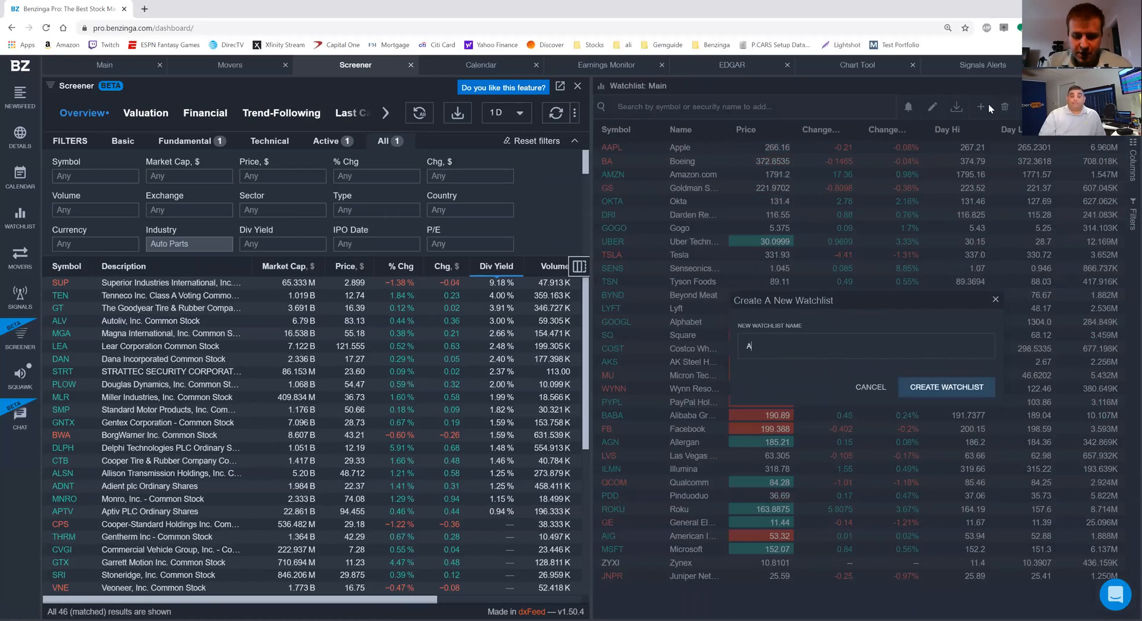
text(Auto PA)
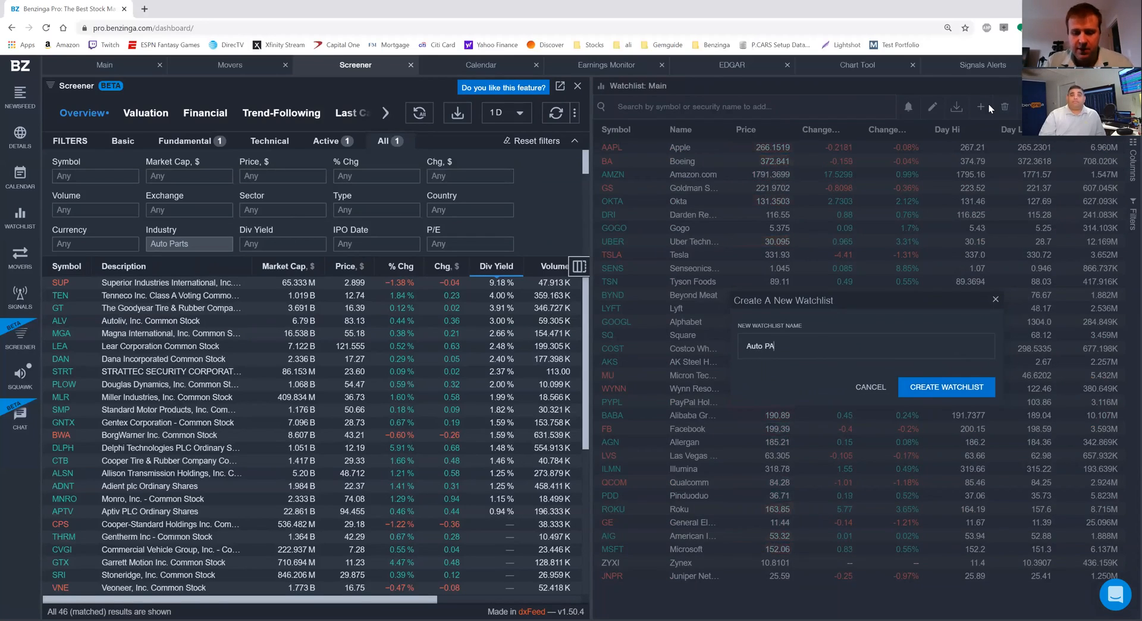
text(rts)
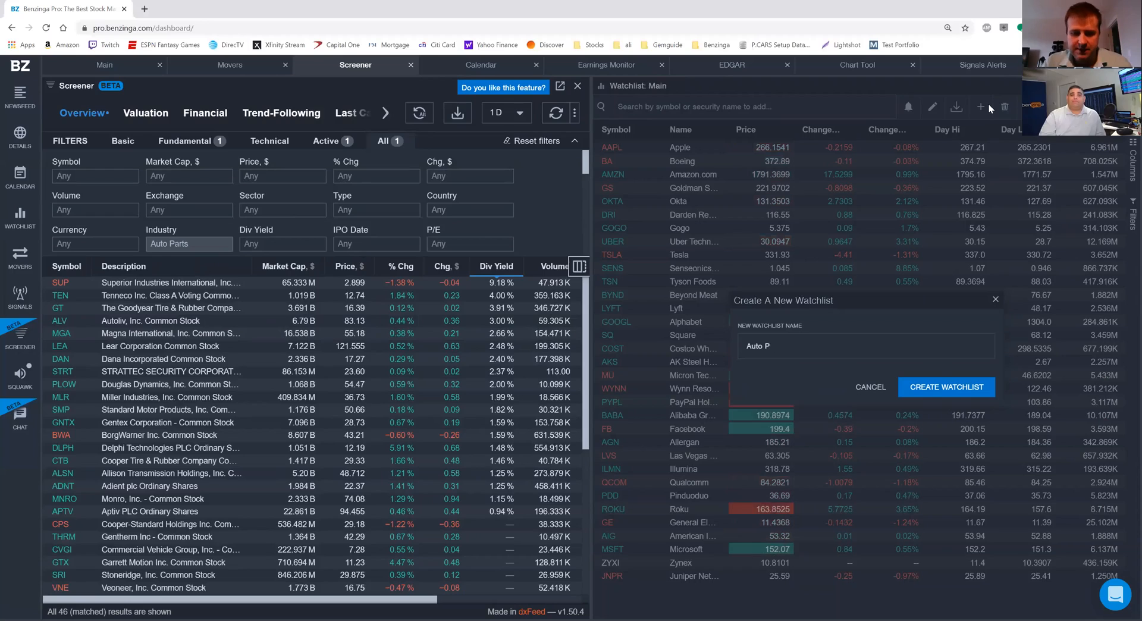
key(Return)
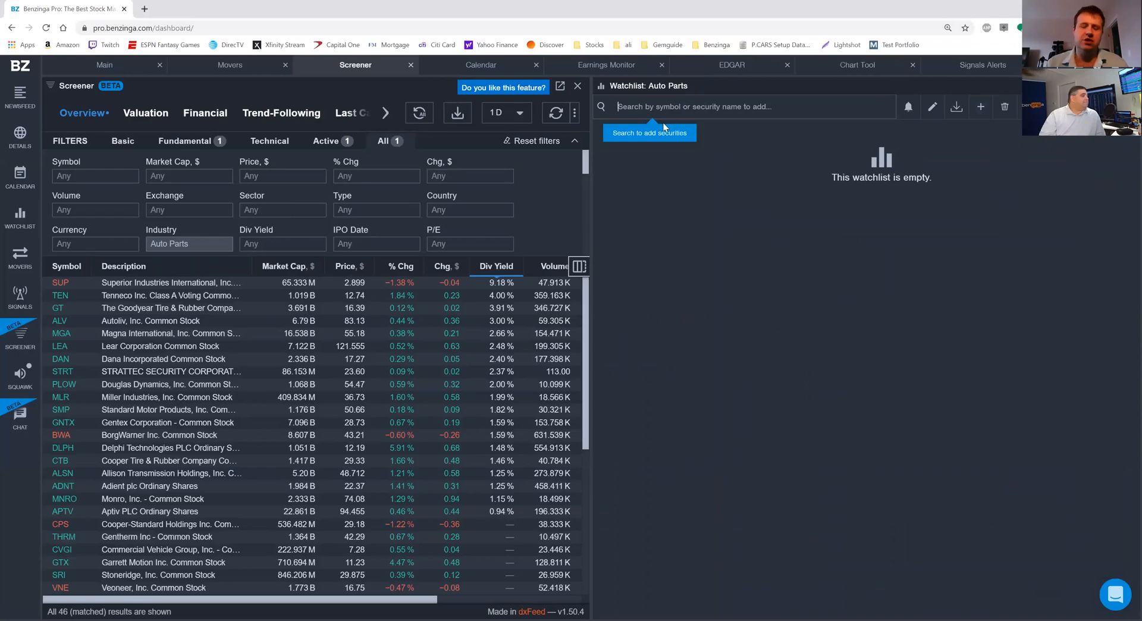
- Add the copied auto parts ticker symbols to the Auto Parts watchlist and widen the Screener area beside it
key(ctrl+v)
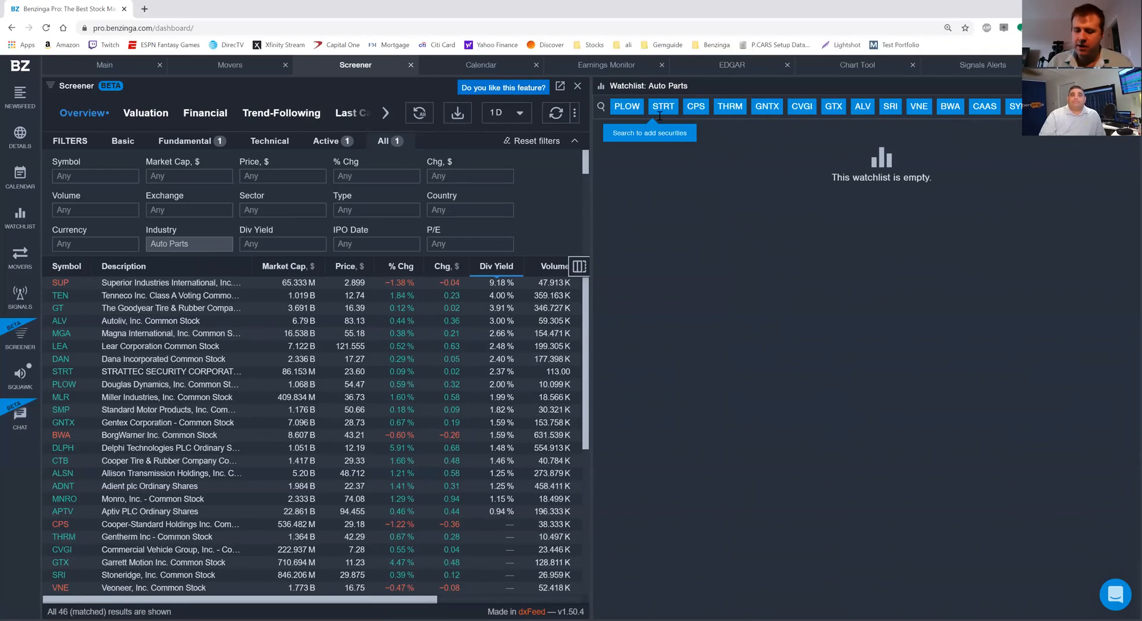
key(Return)
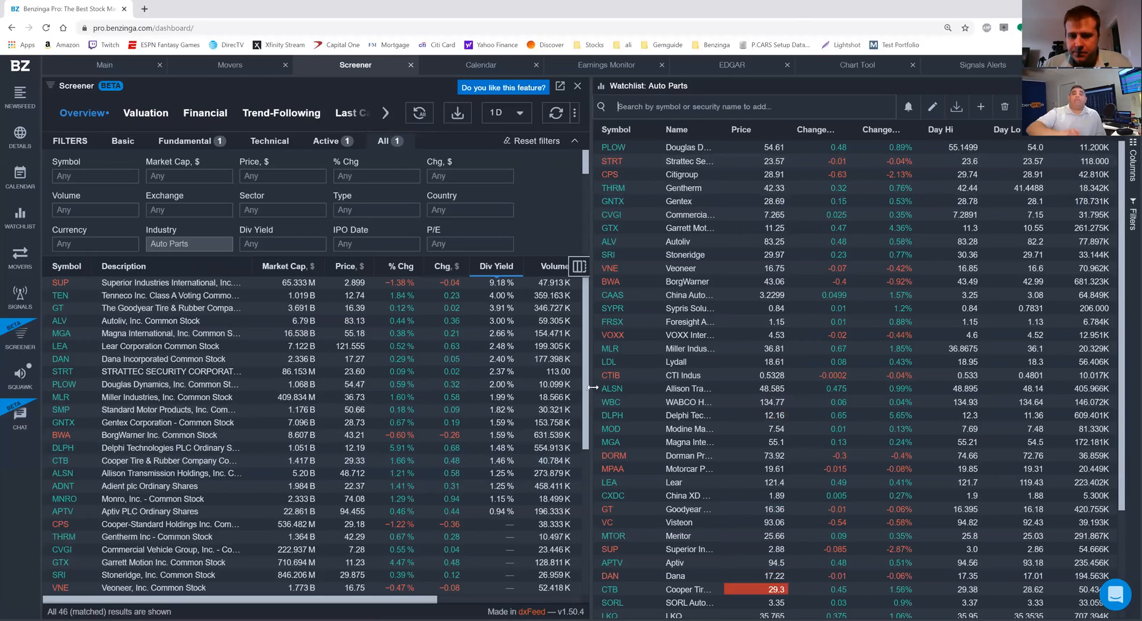
drag(589, 385, 726, 395)
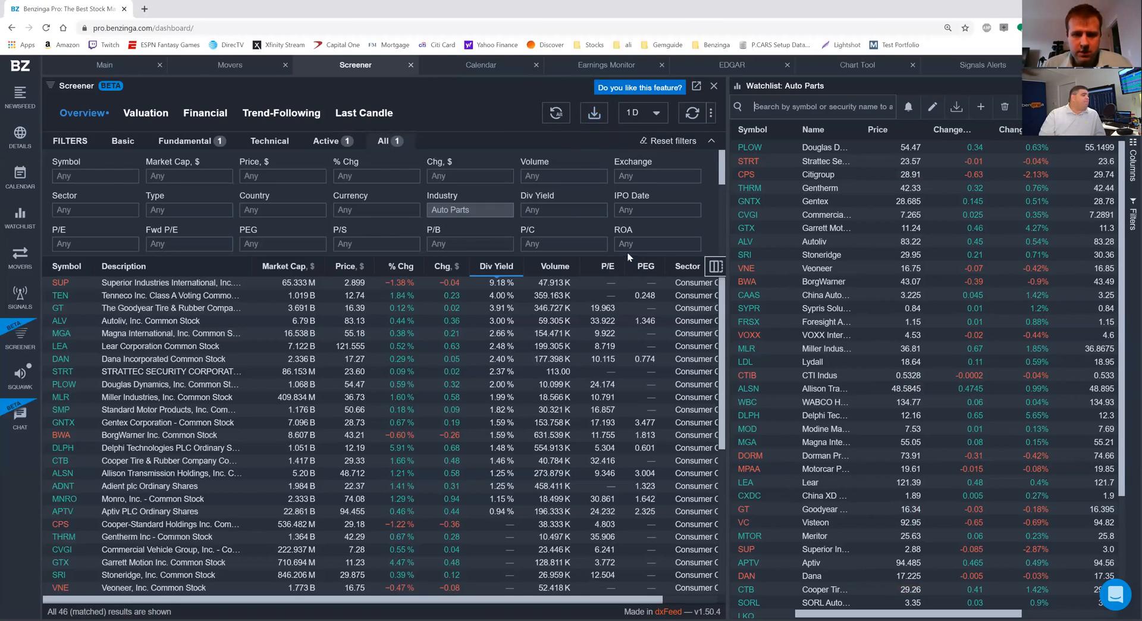
- Sort the Auto Parts screener results by PEG in ascending order and look through the sorted list
click(649, 265)
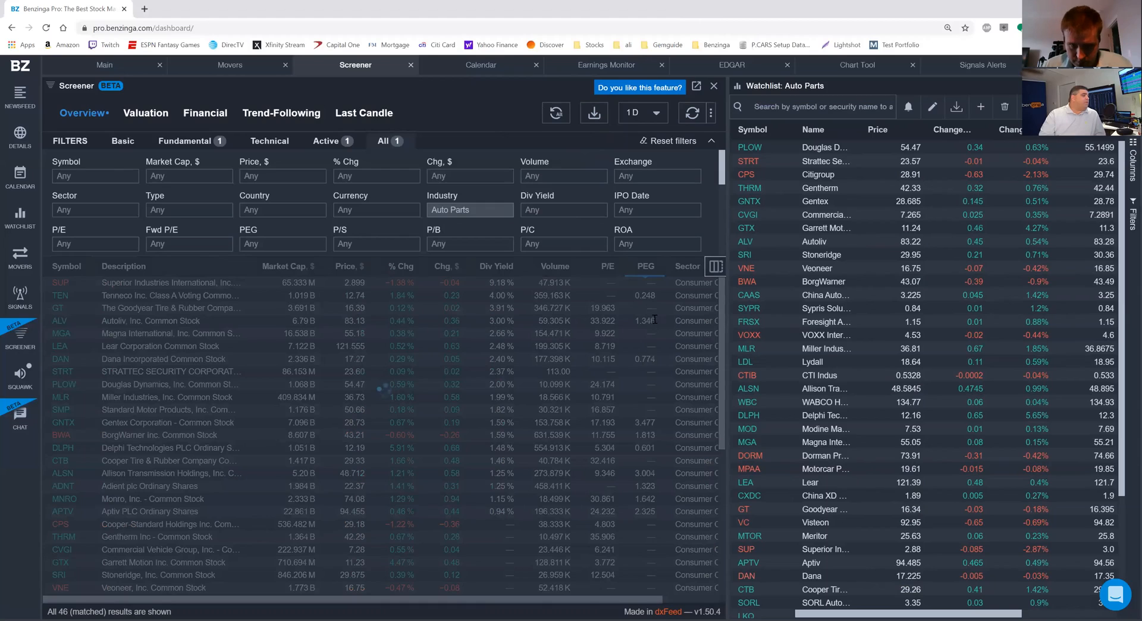
click(645, 267)
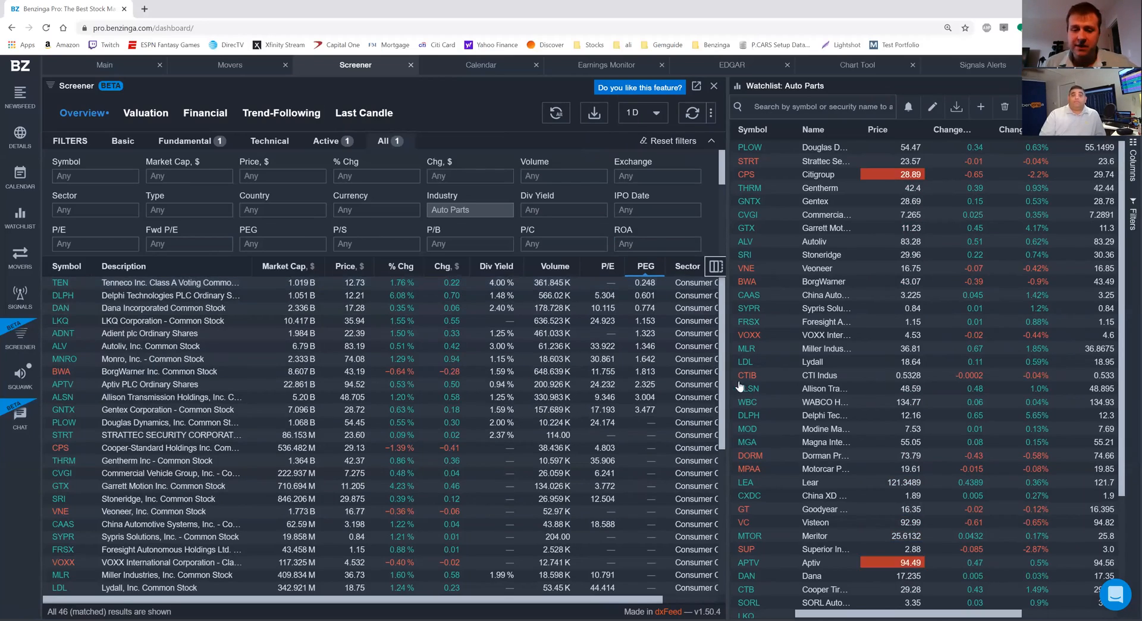
scroll(644, 444, down, 2)
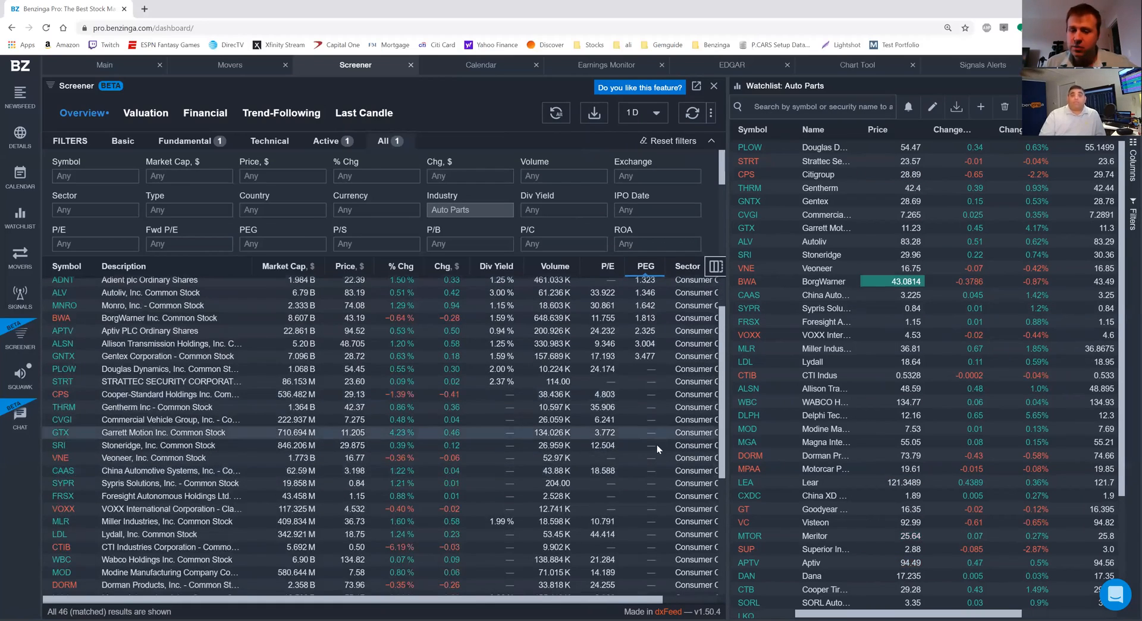
scroll(649, 446, down, 6)
scroll(653, 445, up, 7)
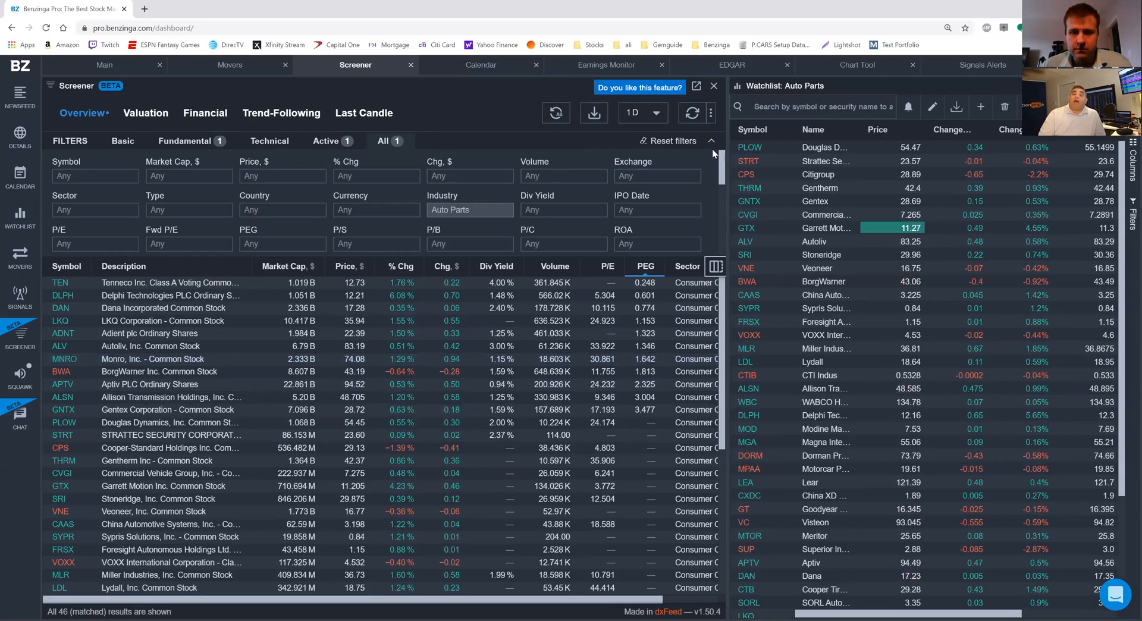
- Reset all screener filters and check the Industry filter for options matching "ret" without applying any
click(679, 142)
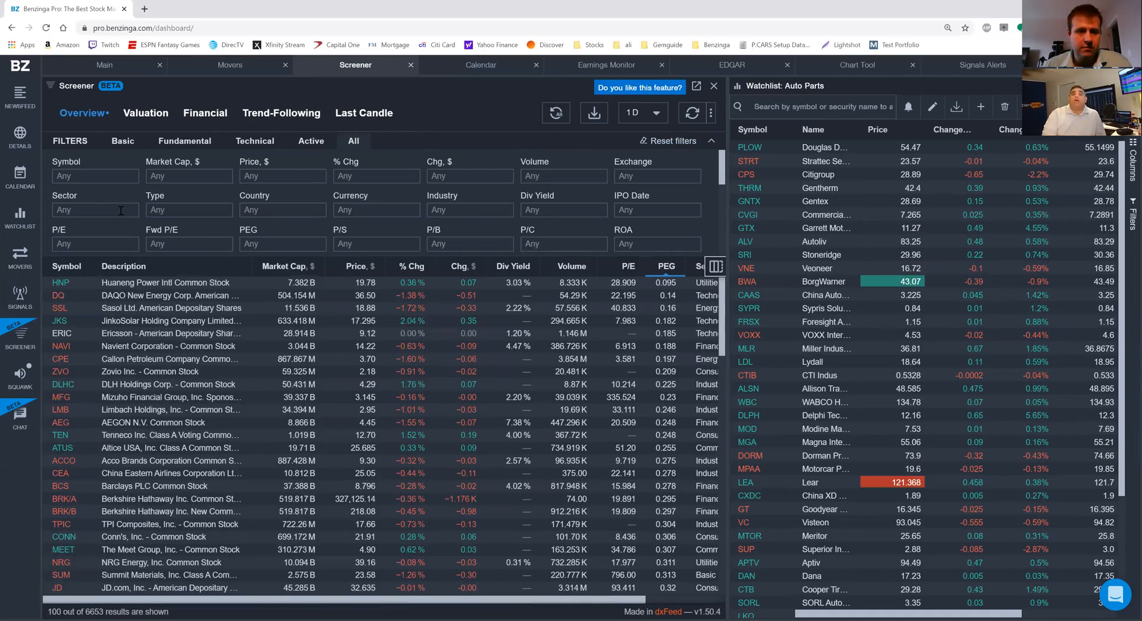
click(120, 210)
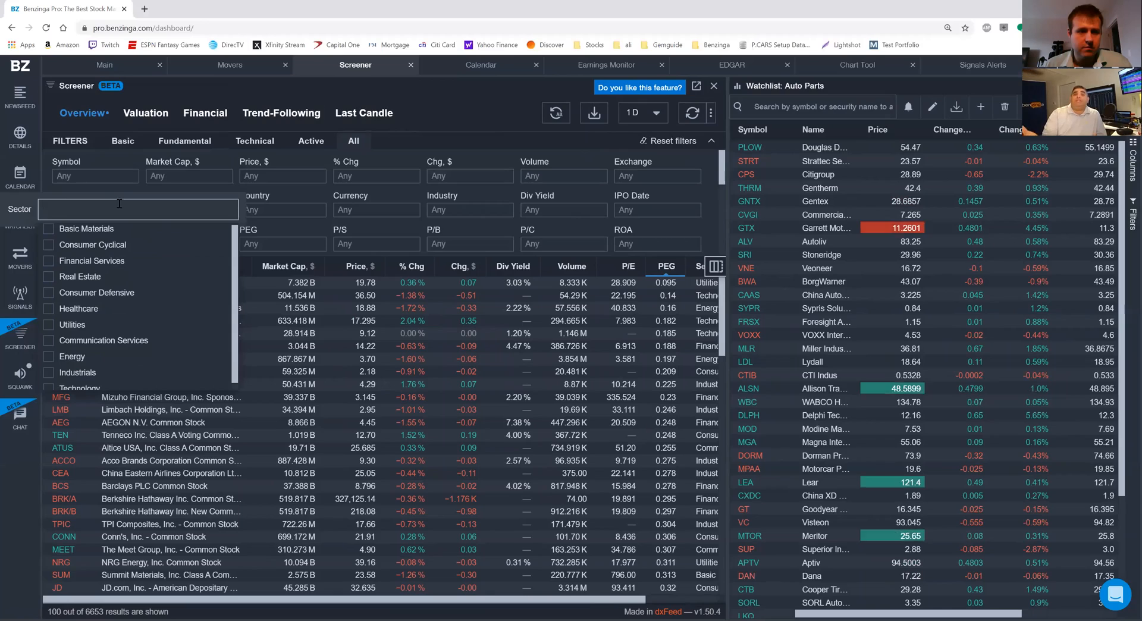
click(490, 135)
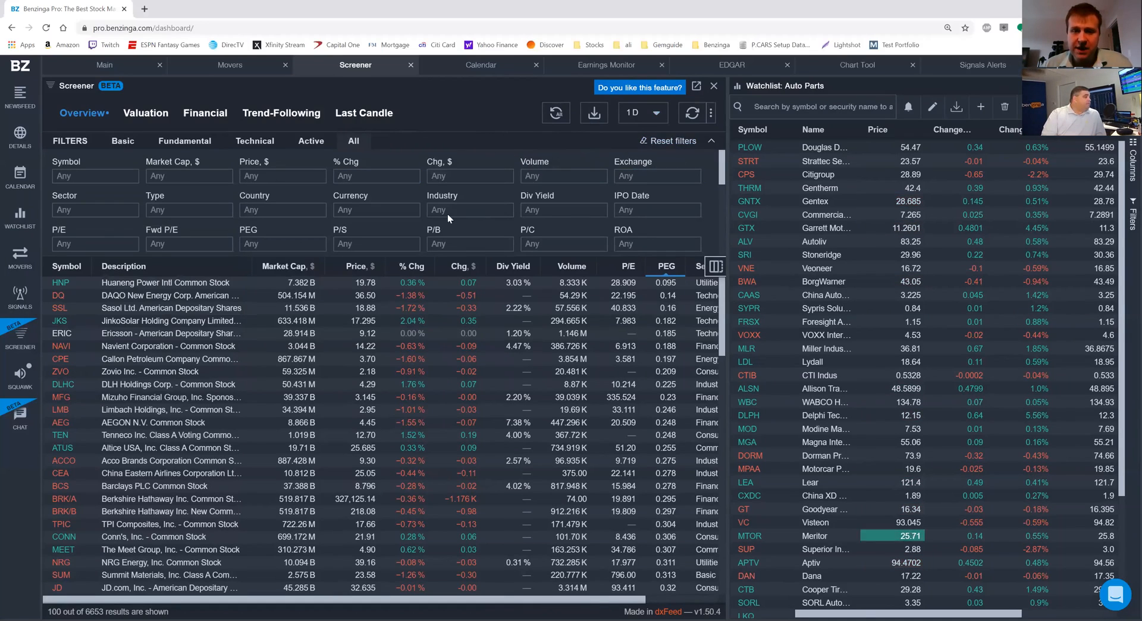
click(471, 213)
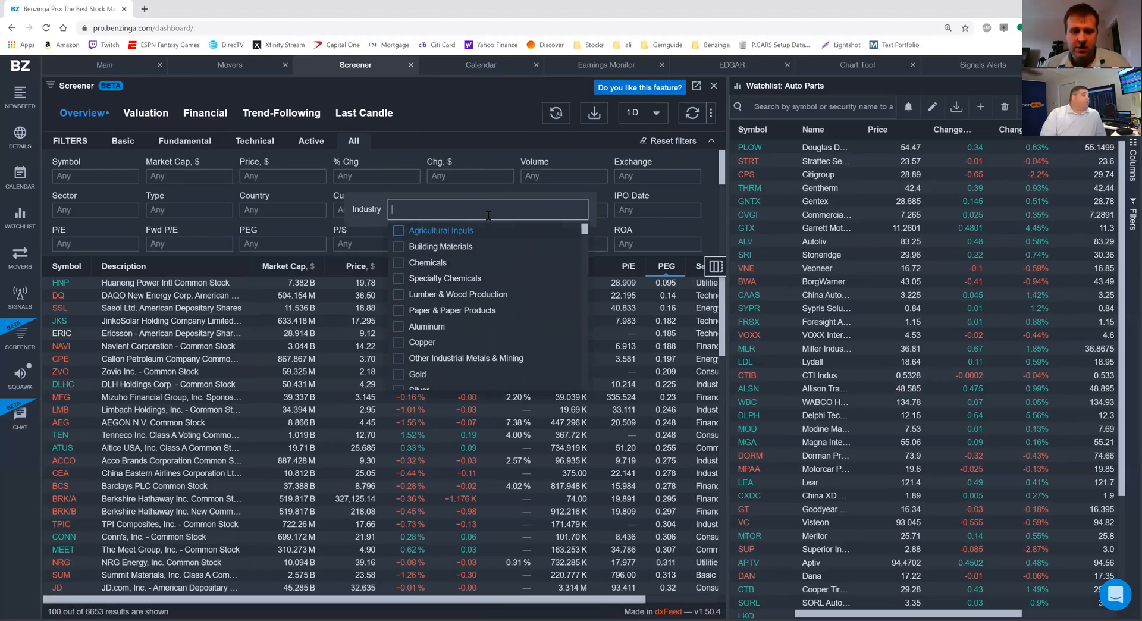
text(ret)
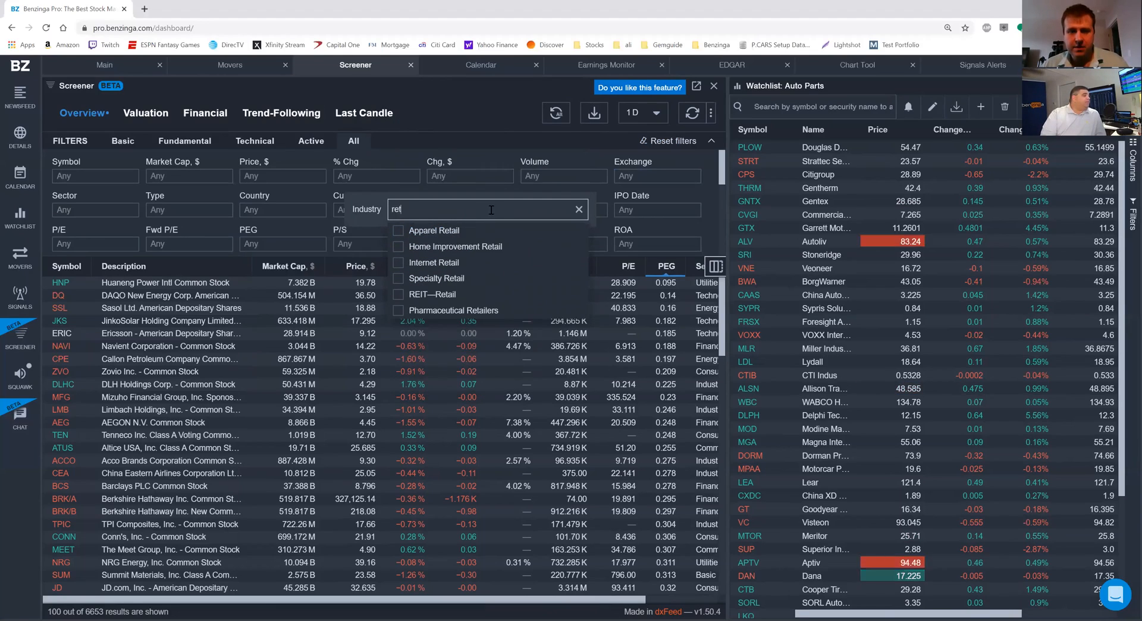
click(477, 127)
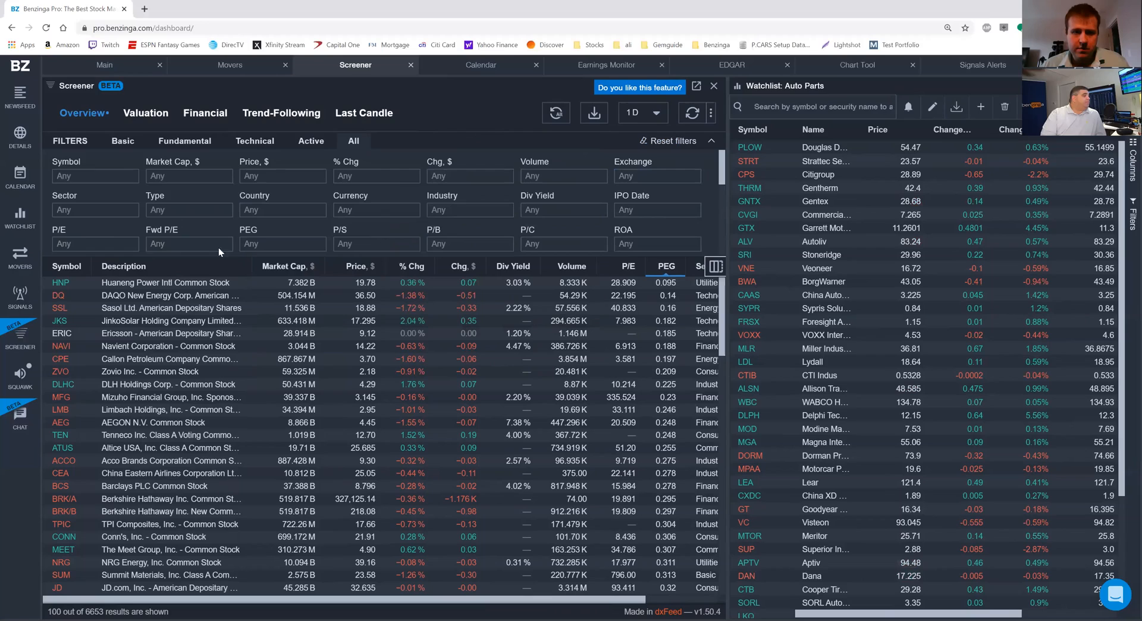
- Look through the Sector filter options and apply Consumer Cyclical
click(97, 211)
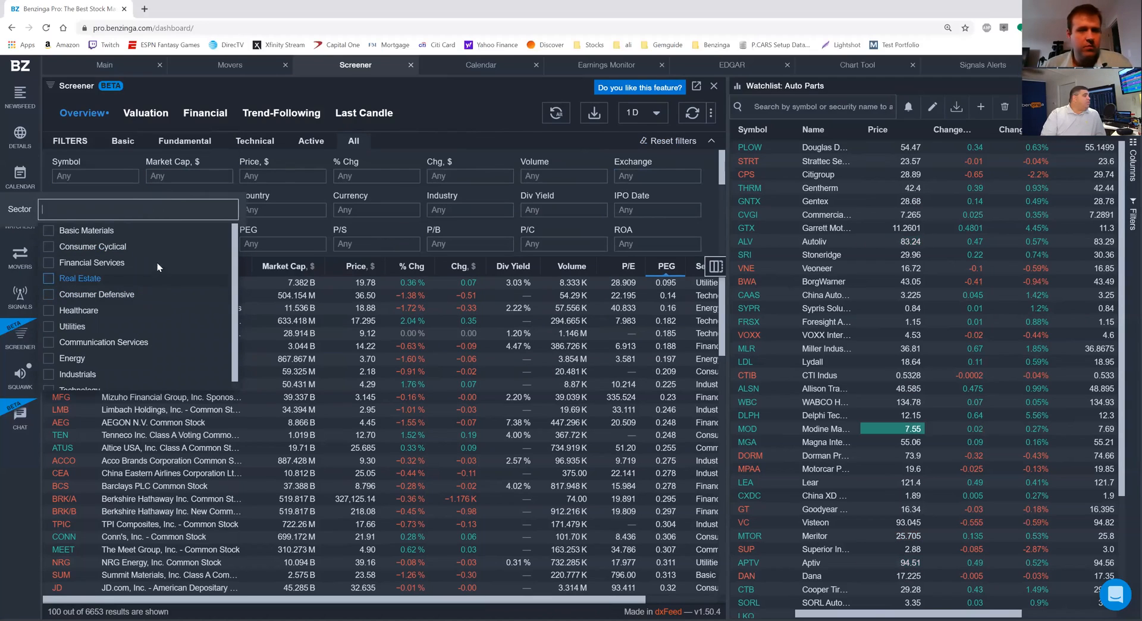
scroll(136, 260, down, 1)
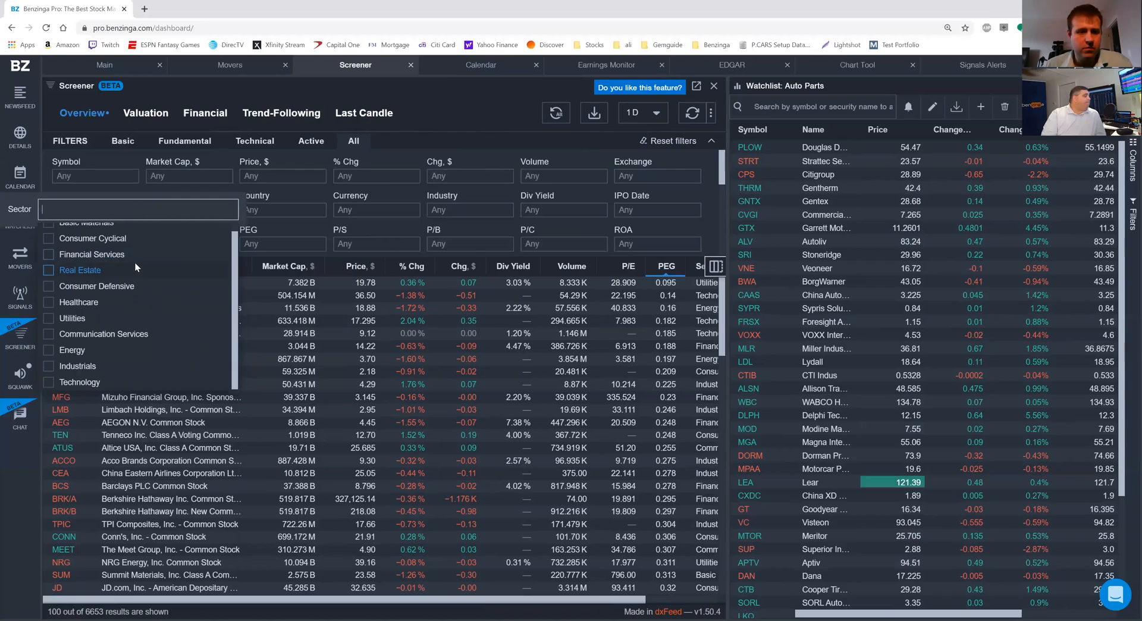
scroll(134, 265, up, 1)
scroll(150, 275, down, 1)
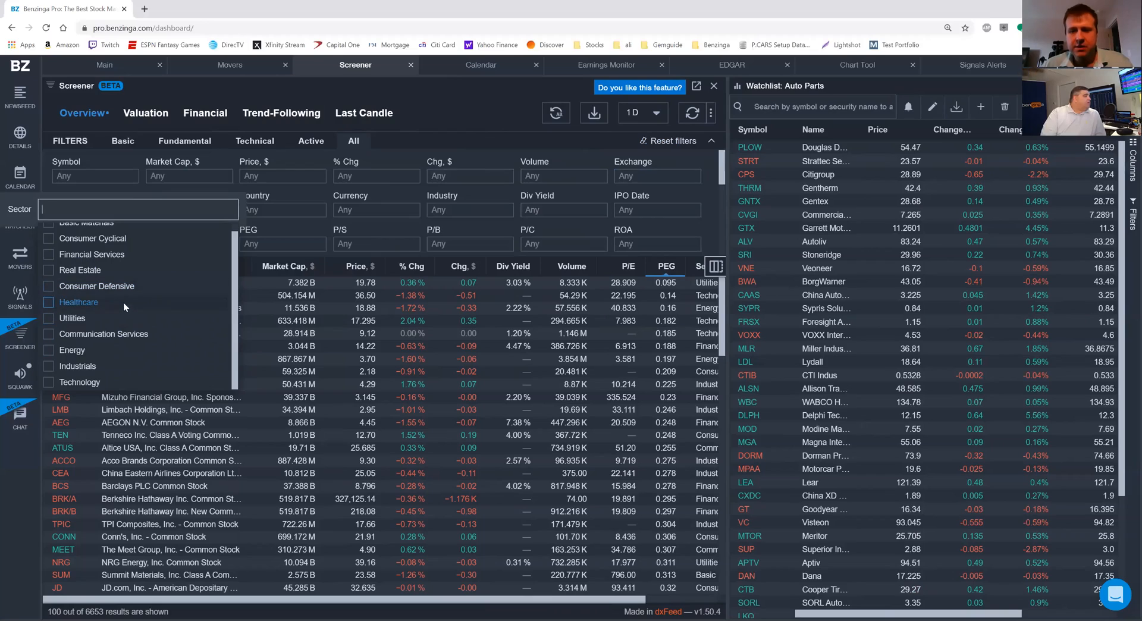
scroll(123, 302, up, 1)
click(53, 247)
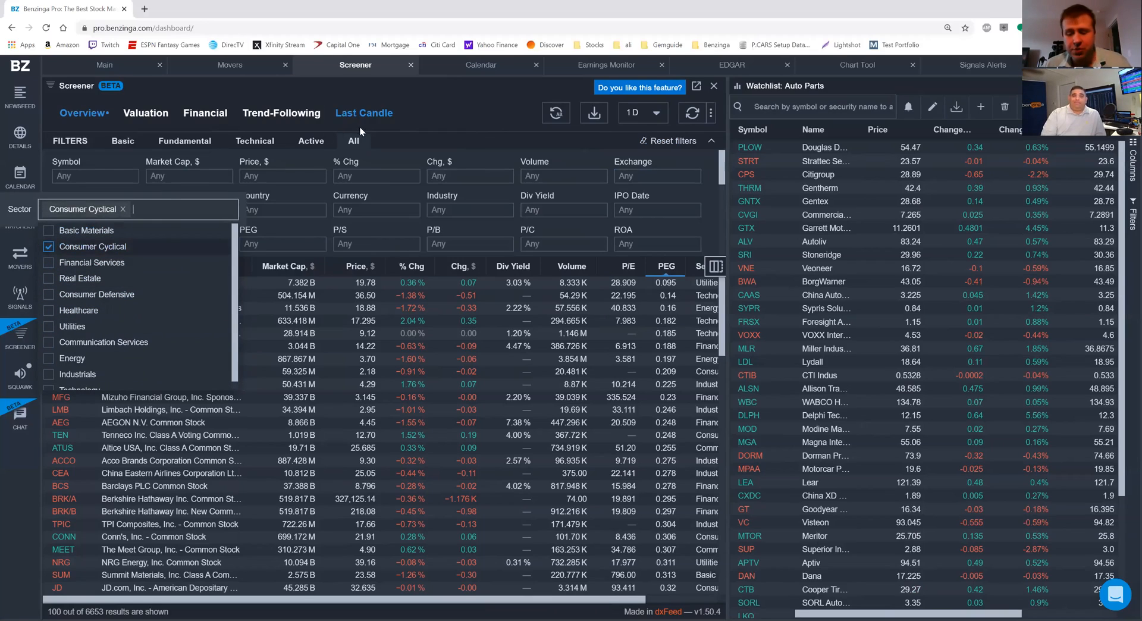
click(437, 116)
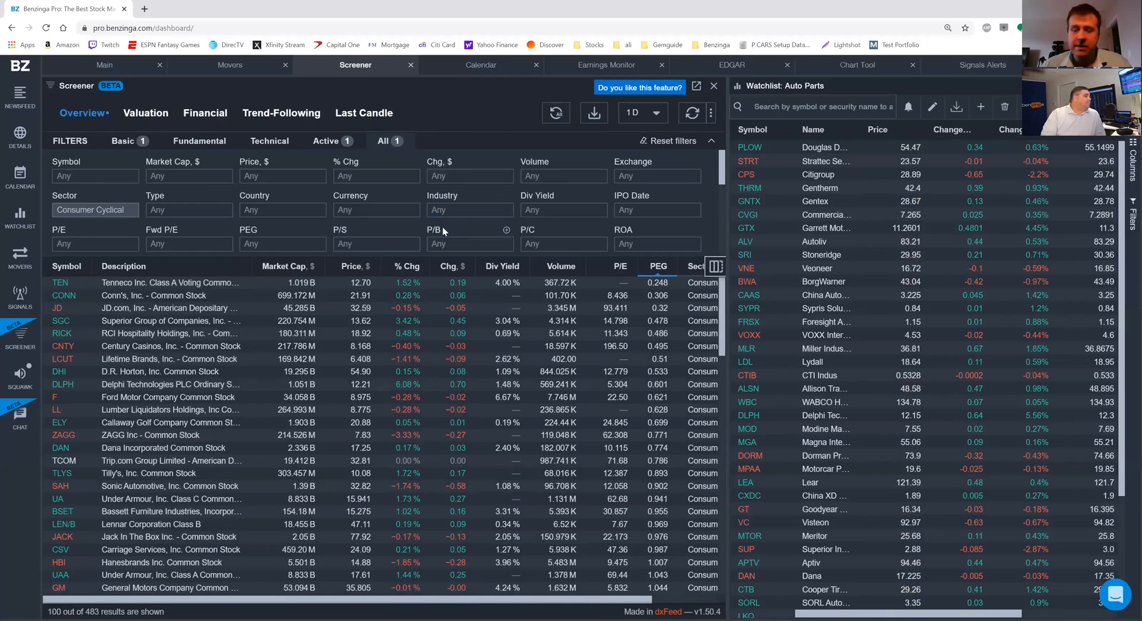
- Search the Industry filter options for "retai" and apply Apparel Retail alongside the sector filter
click(469, 211)
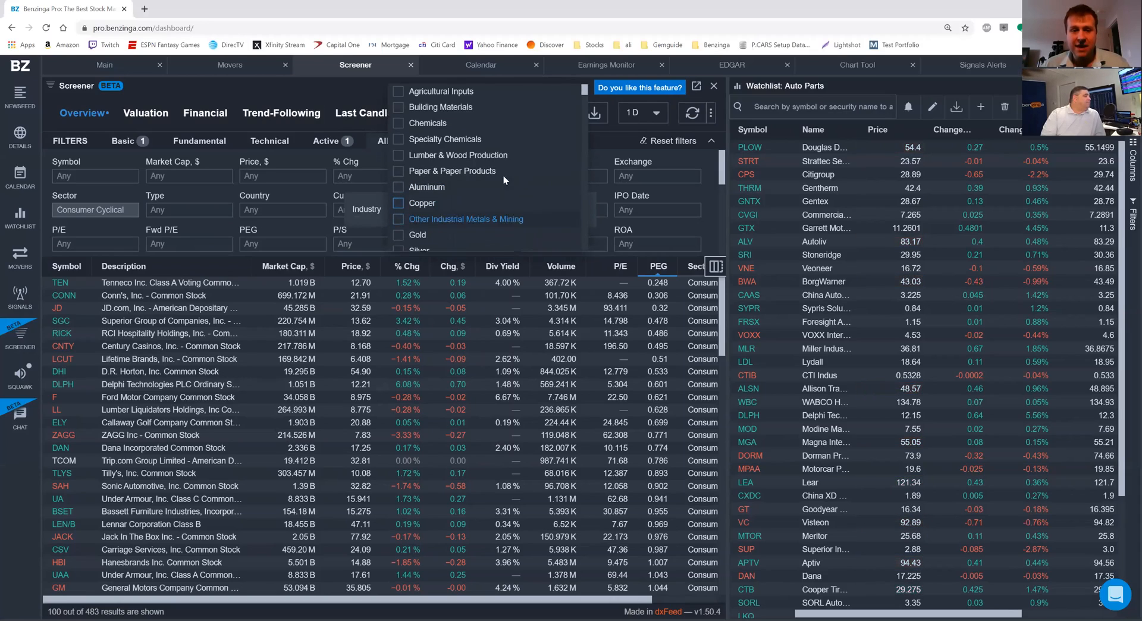
scroll(504, 190, down, 10)
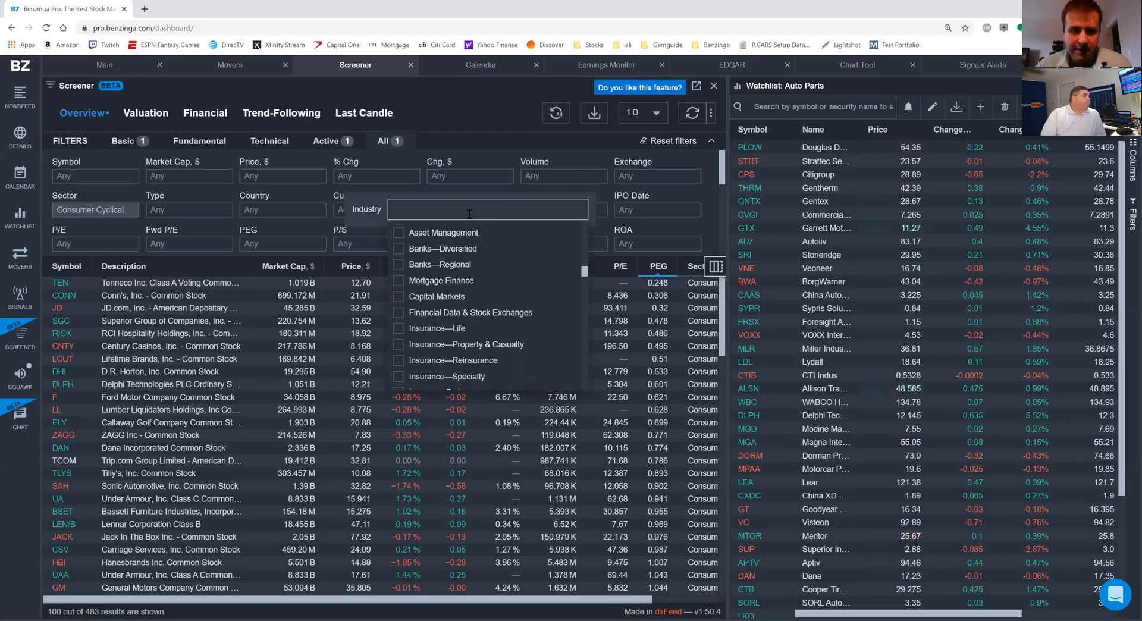
text(retai)
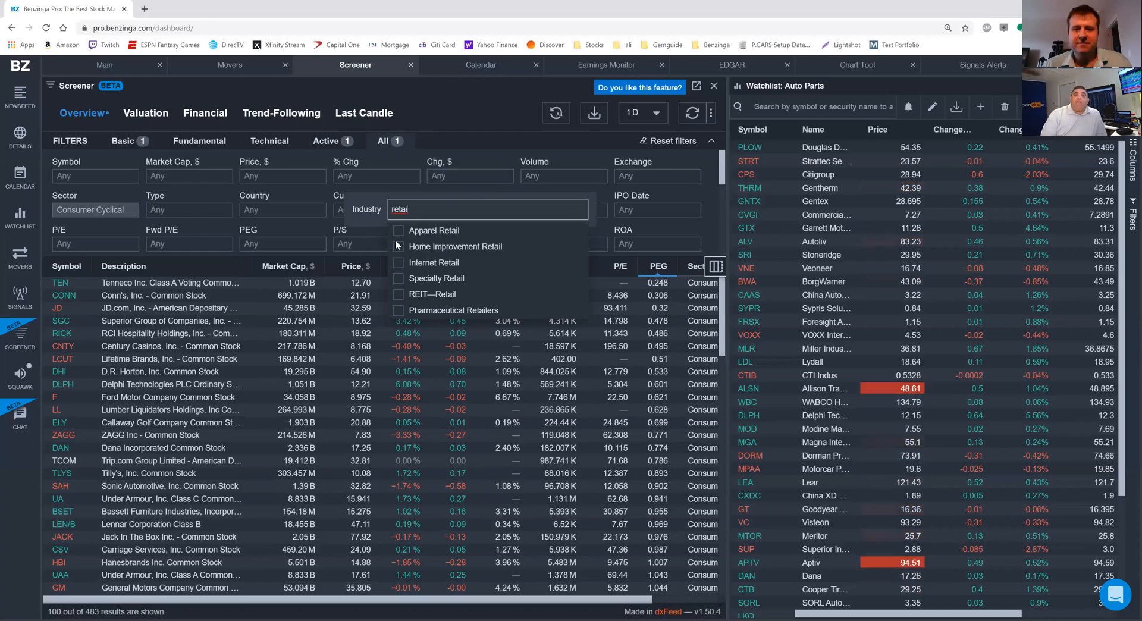
key(Return)
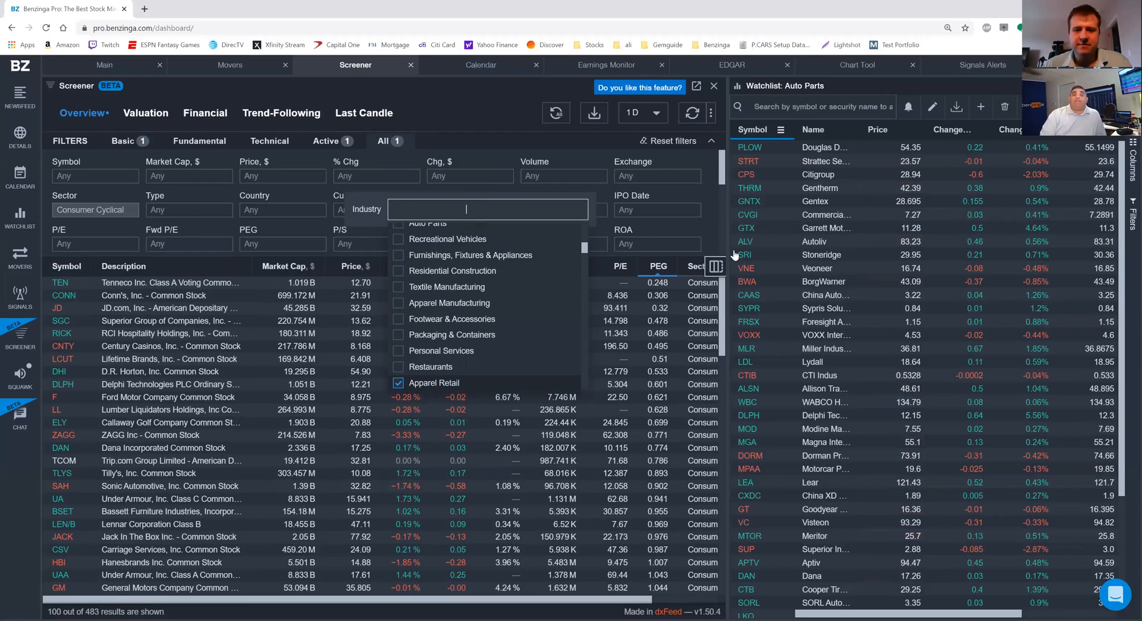
click(510, 135)
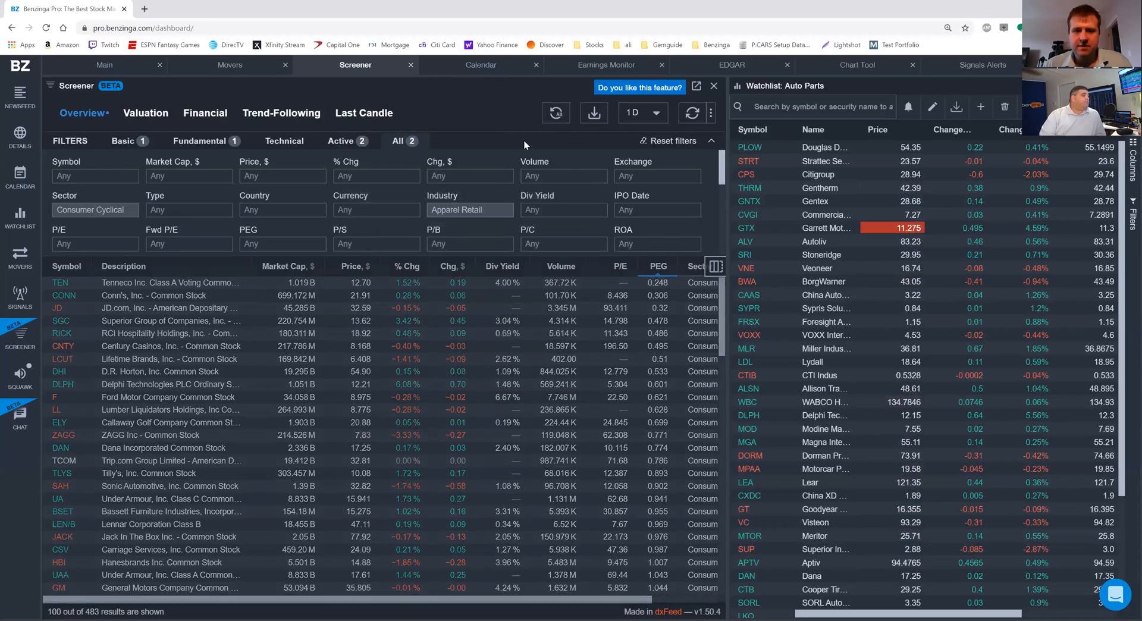